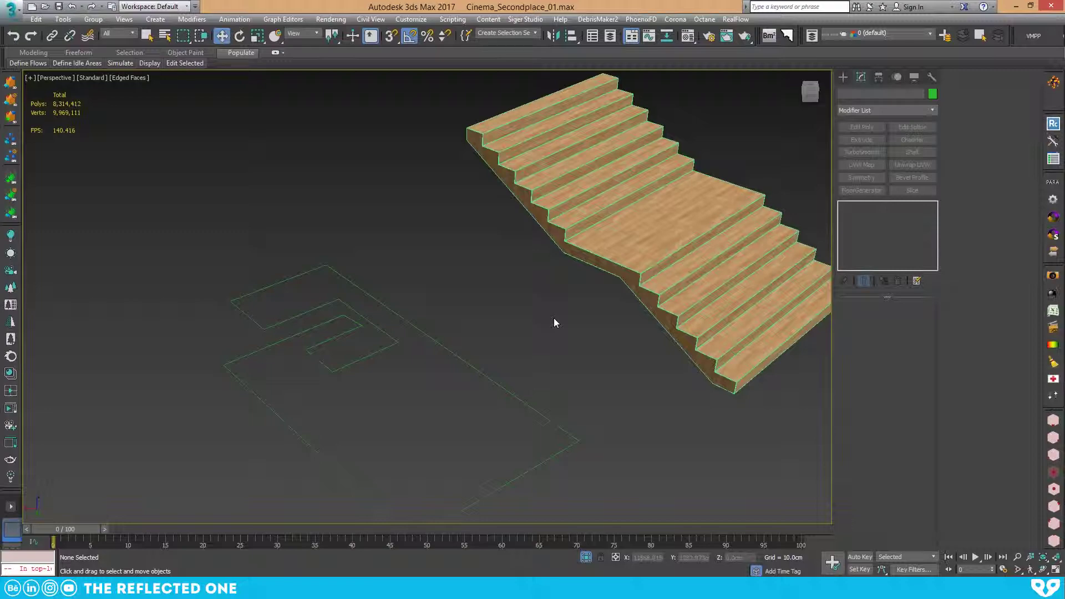
Draw a rectangle spline about 276 cm by 284 cm in the Front view, beside the stairs
middle_drag(503, 228, 498, 249)
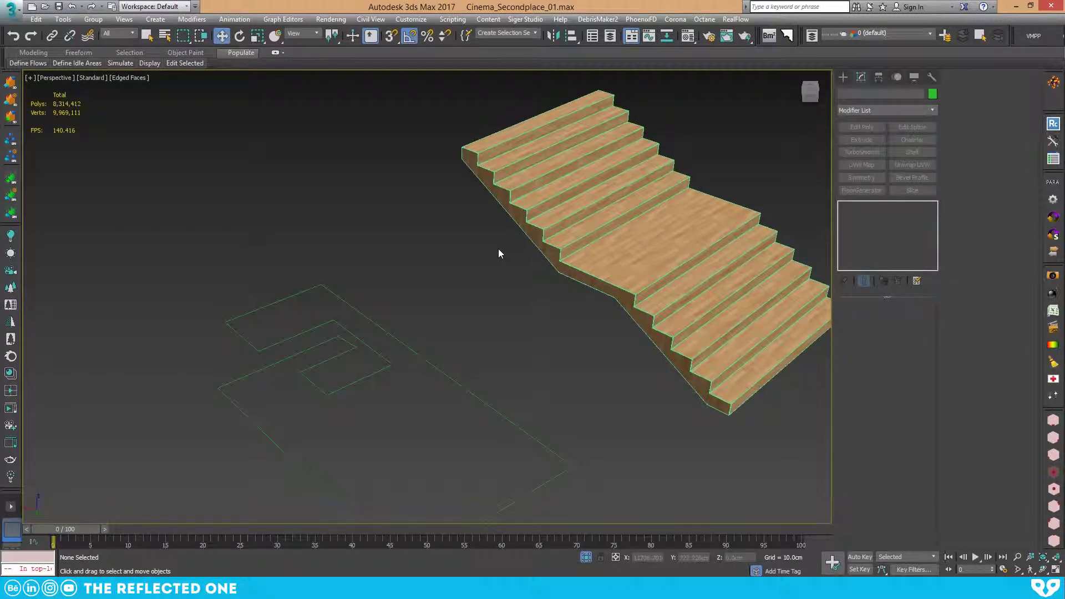
click(842, 76)
middle_drag(567, 240, 435, 309)
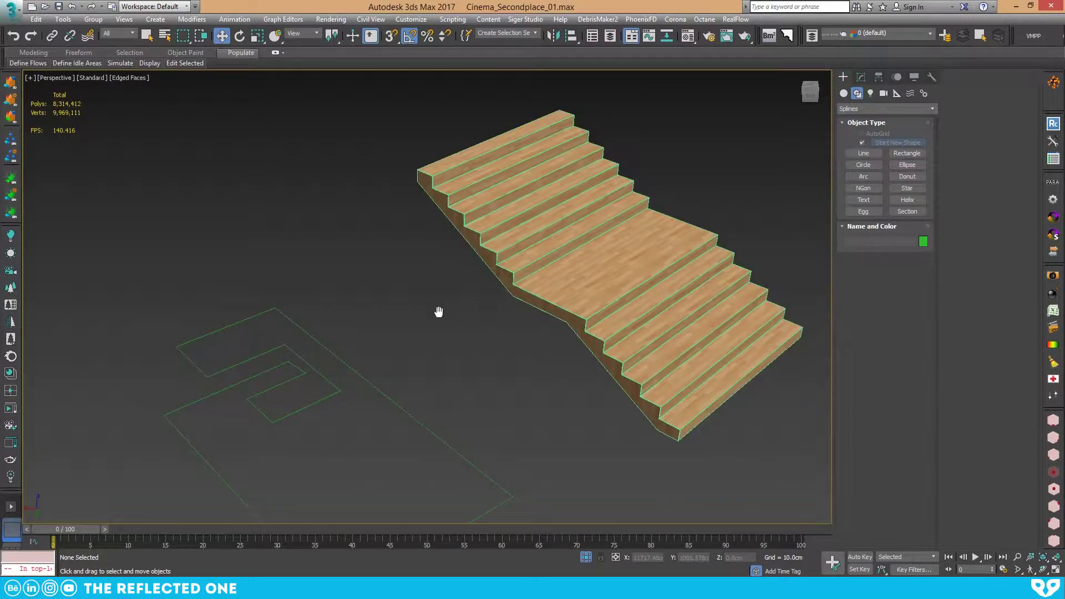
scroll(411, 293, down, 3)
click(900, 153)
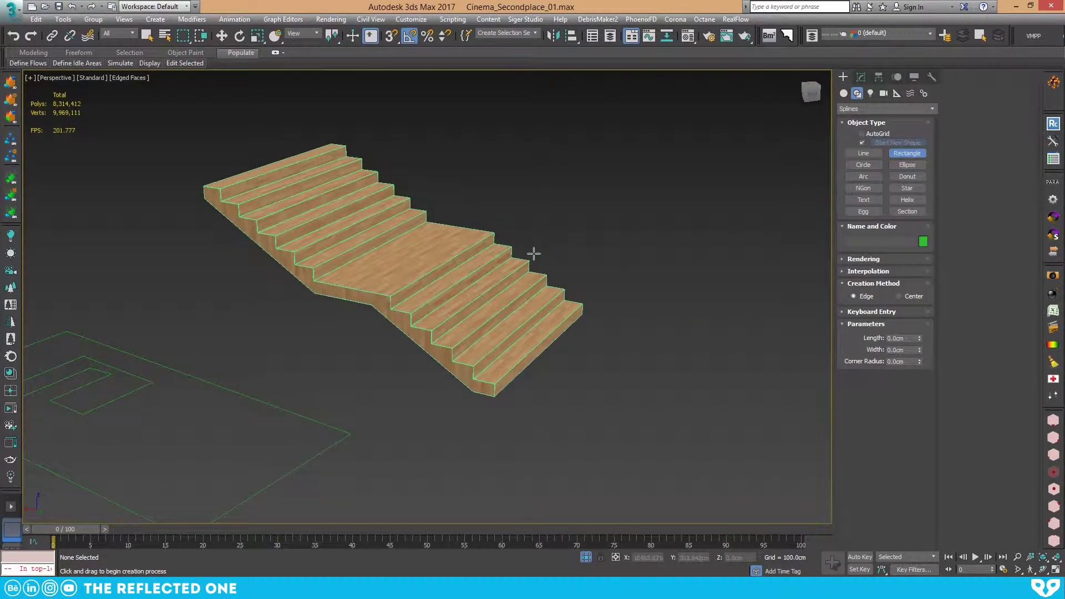
key(alt+w)
key(alt+w)
mouse_move(514, 167)
mouse_down()
mouse_move(579, 253)
mouse_move(622, 272)
mouse_up()
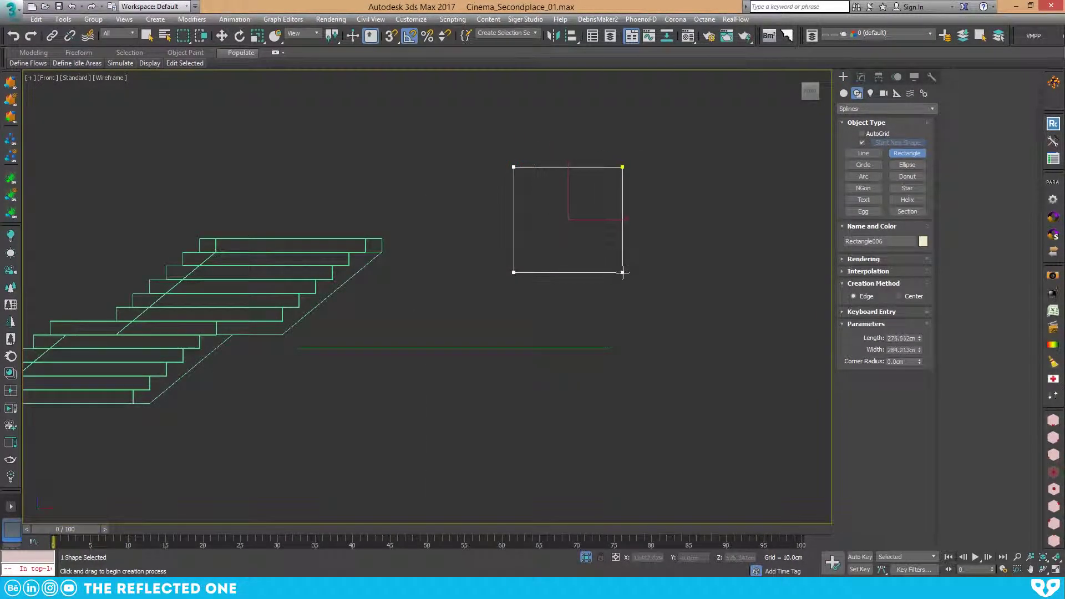
Move the new rectangle in the Perspective view to an open area beside the floor plan outline
key(alt+w)
key(alt+w)
alt+middle_drag(580, 311, 377, 273)
key(w)
scroll(377, 277, down, 2)
drag(292, 179, 415, 368)
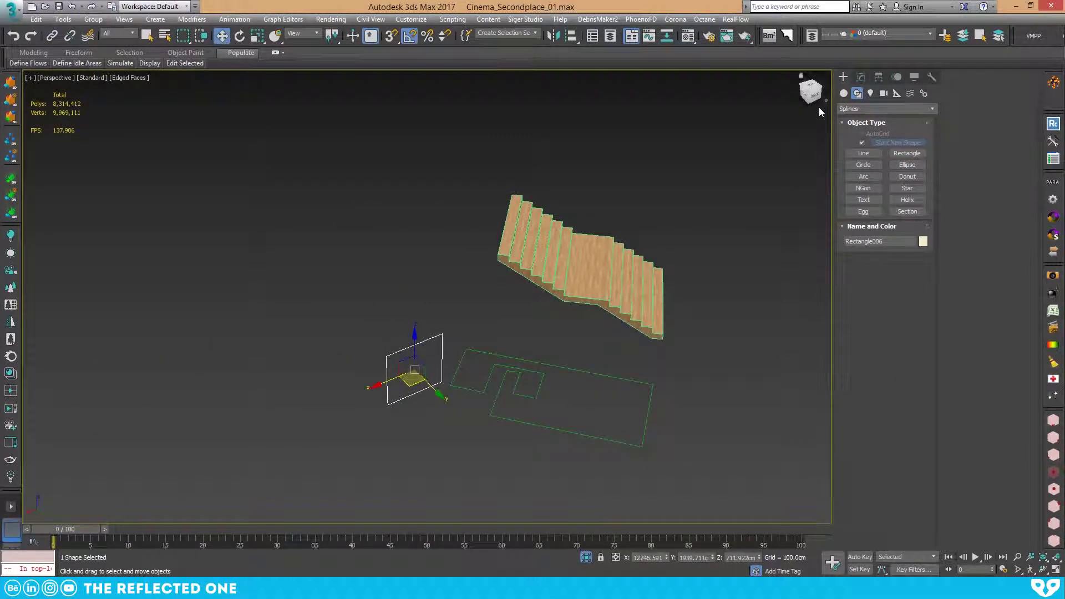
Convert the rectangle spline to an Editable Poly
click(858, 79)
alt+middle_drag(450, 297, 440, 261)
right_click(426, 284)
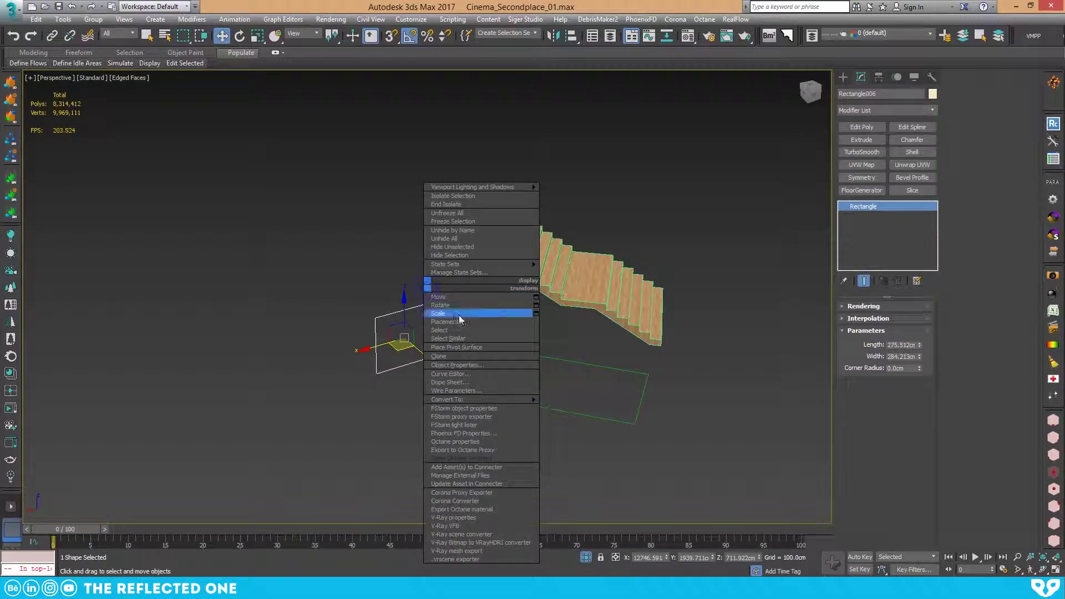
mouse_move(474, 400)
click(576, 416)
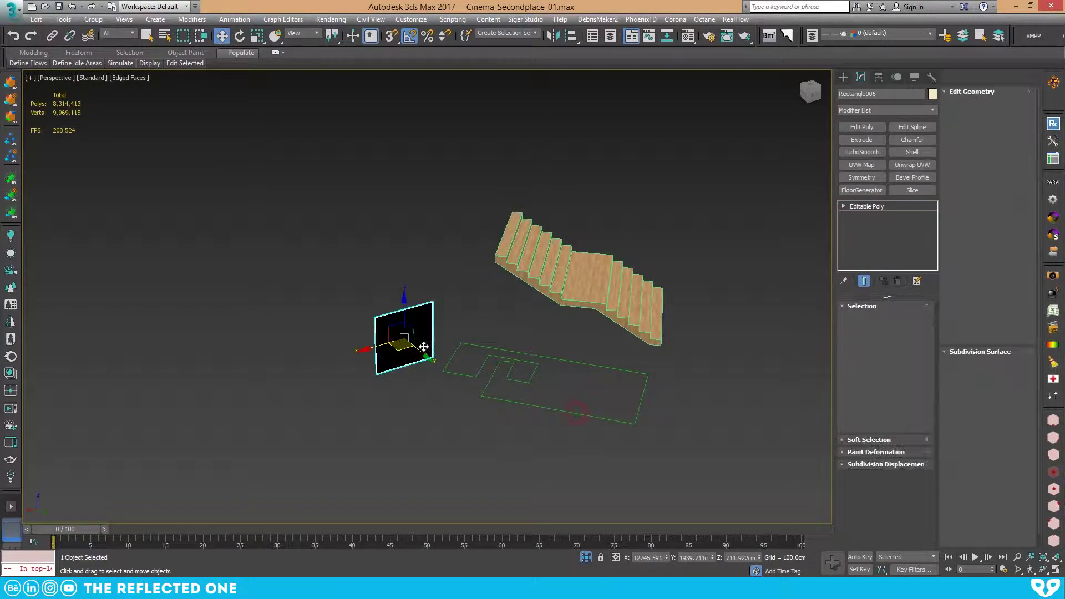
Rotate the rectangle plane about its vertical axis and keep it selected
key(e)
drag(391, 357, 452, 351)
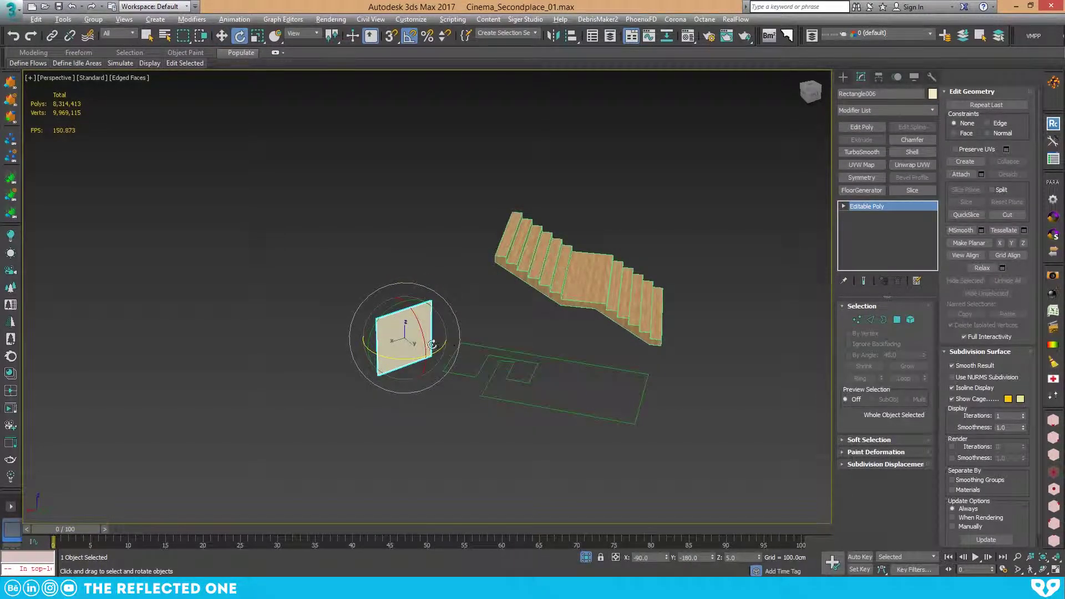
click(459, 299)
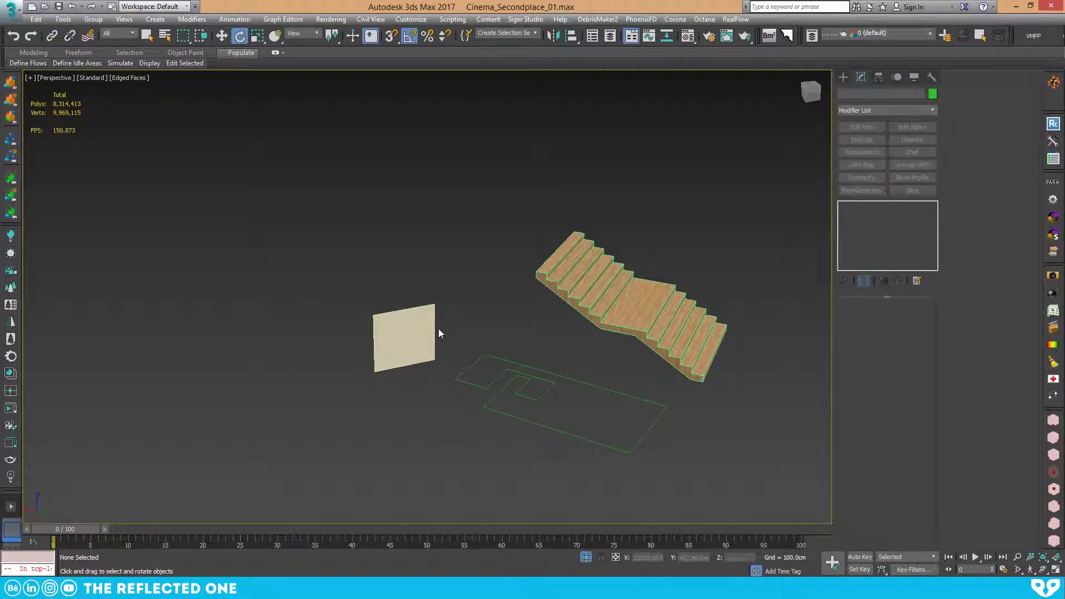
click(424, 333)
scroll(430, 344, up, 4)
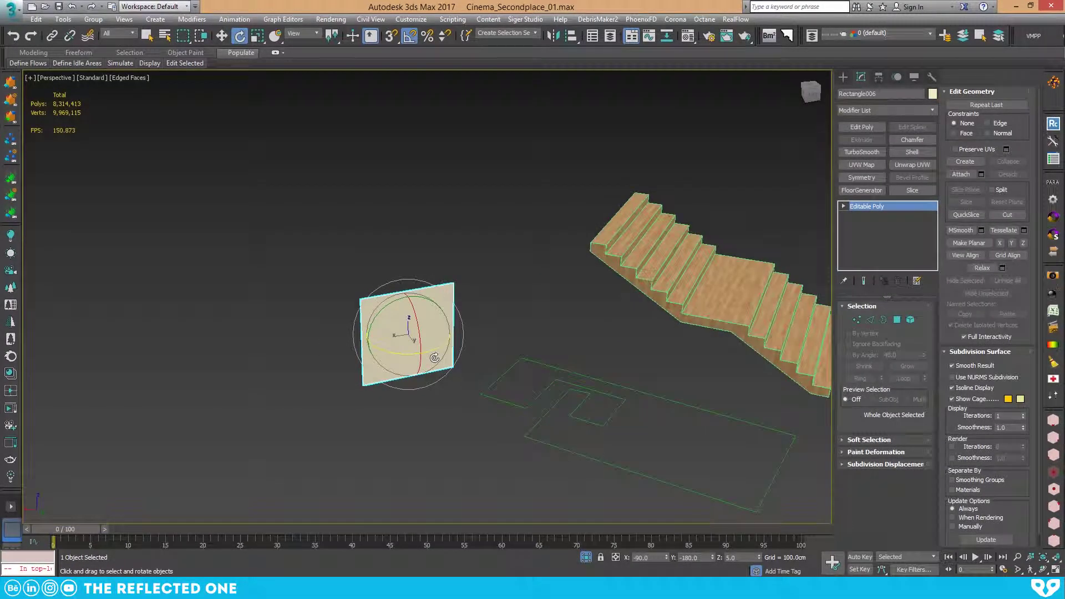
middle_drag(435, 357, 435, 321)
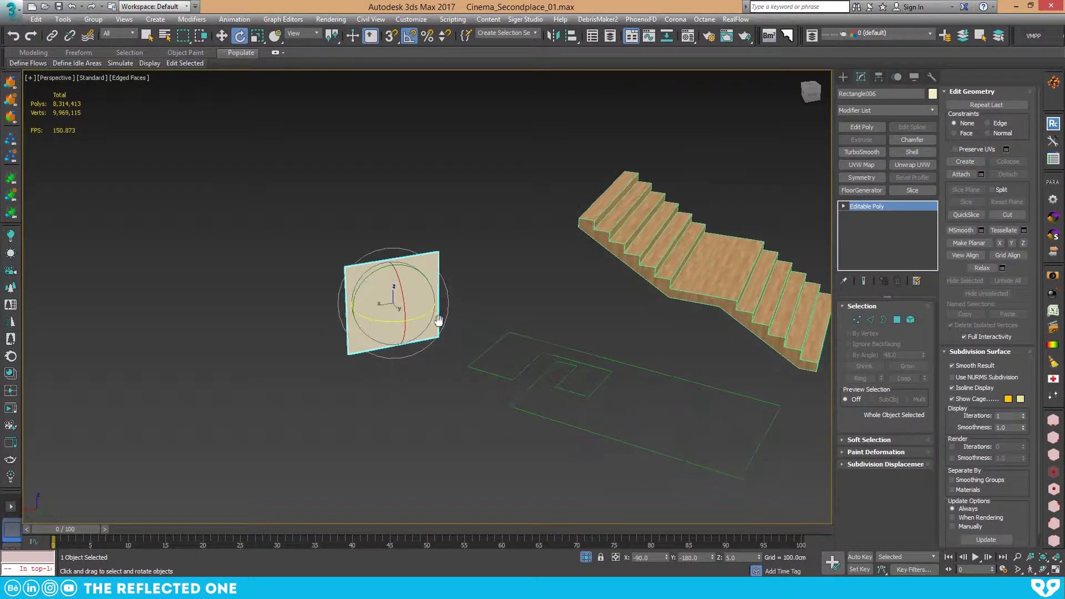
Try a Shell modifier with an outer amount of about 114 cm on the plane, and remove the modifier
click(914, 155)
drag(924, 336, 567, 405)
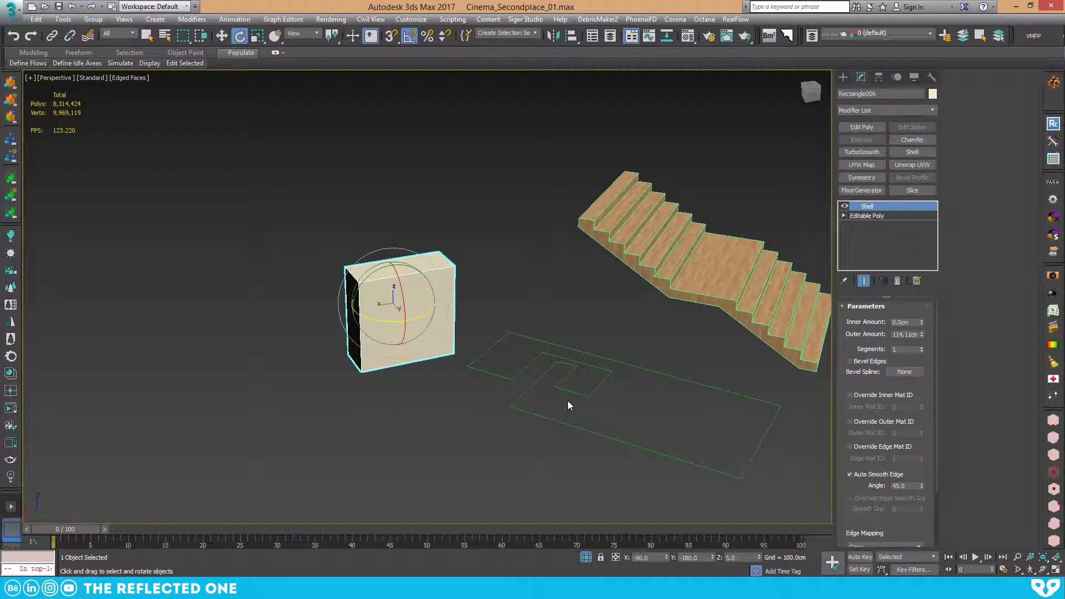
click(897, 282)
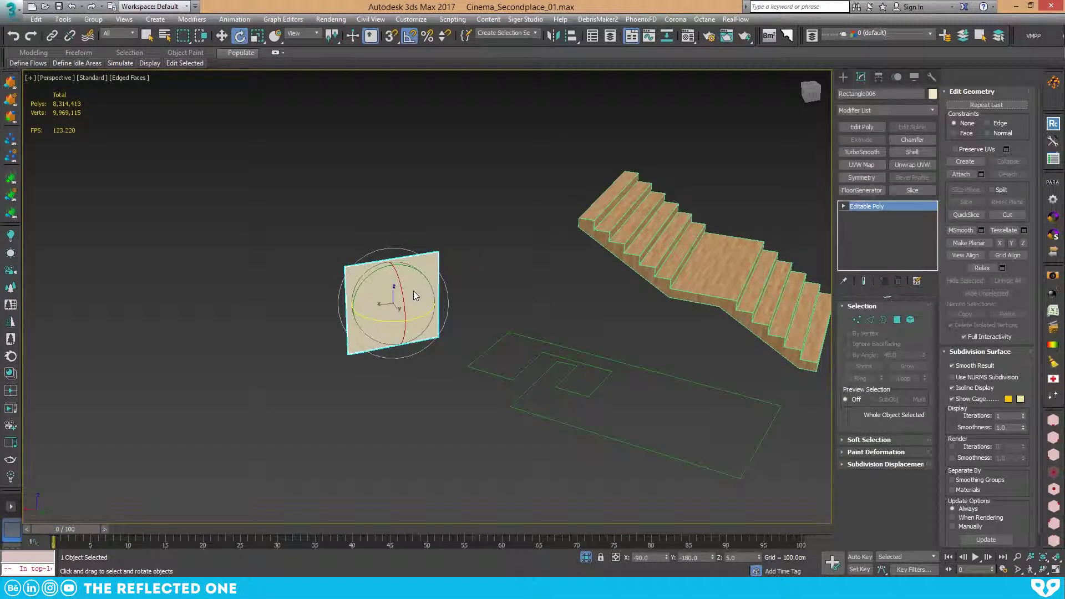
Delete the rectangle plane from the scene
click(549, 286)
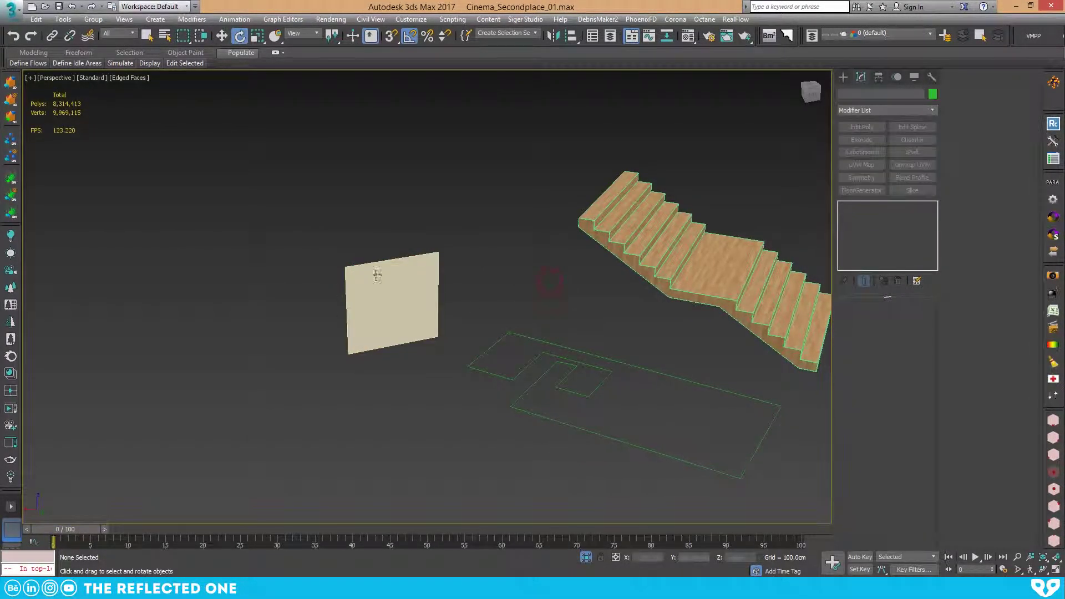
middle_drag(413, 291, 385, 288)
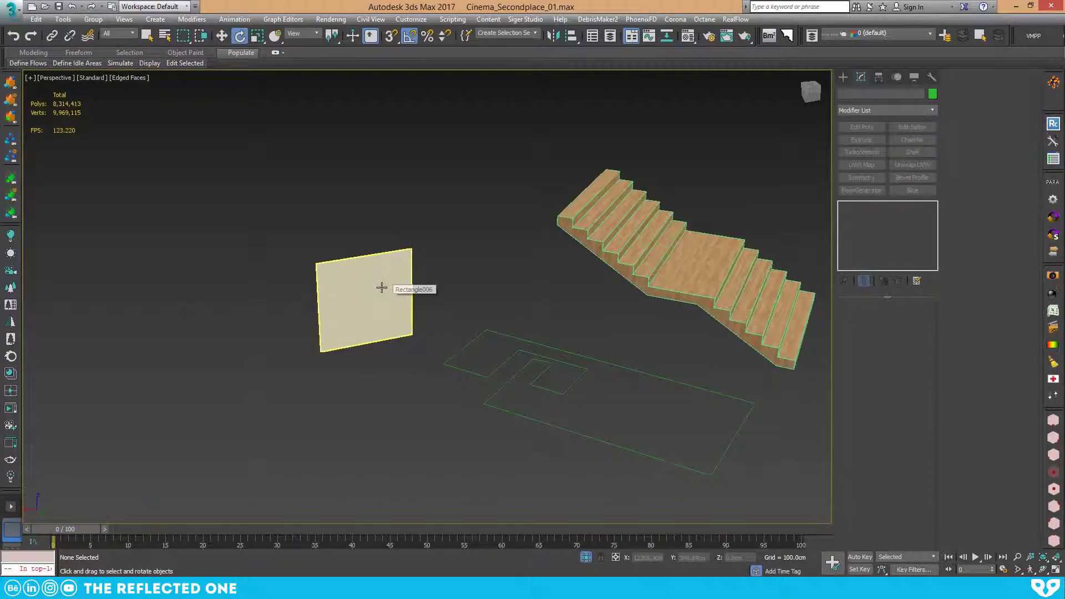
click(384, 286)
key(Delete)
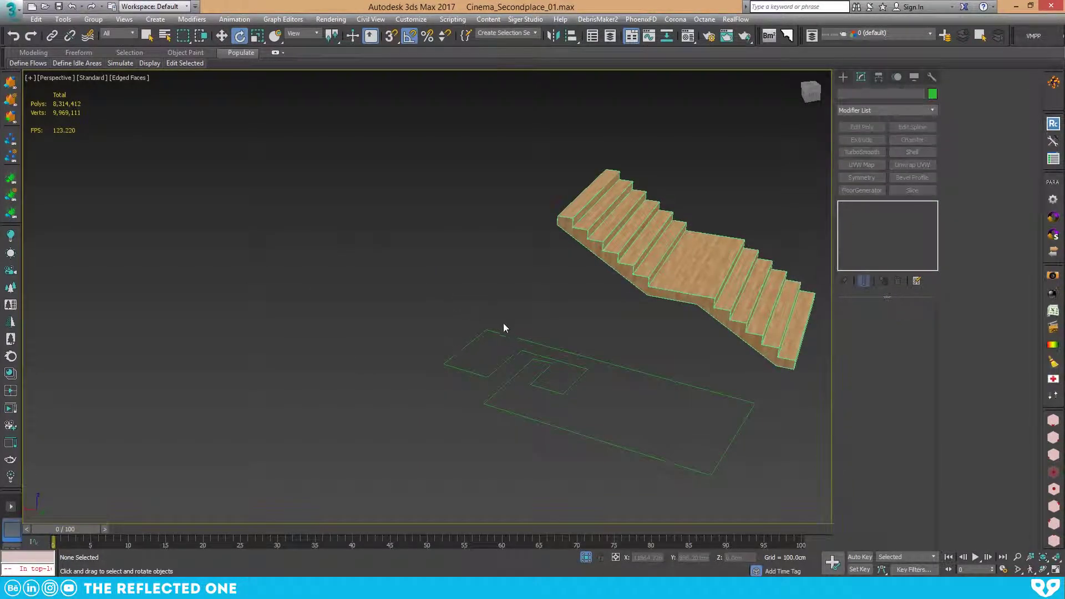
Extrude the floor plan spline by 19 cm
middle_drag(527, 372, 407, 329)
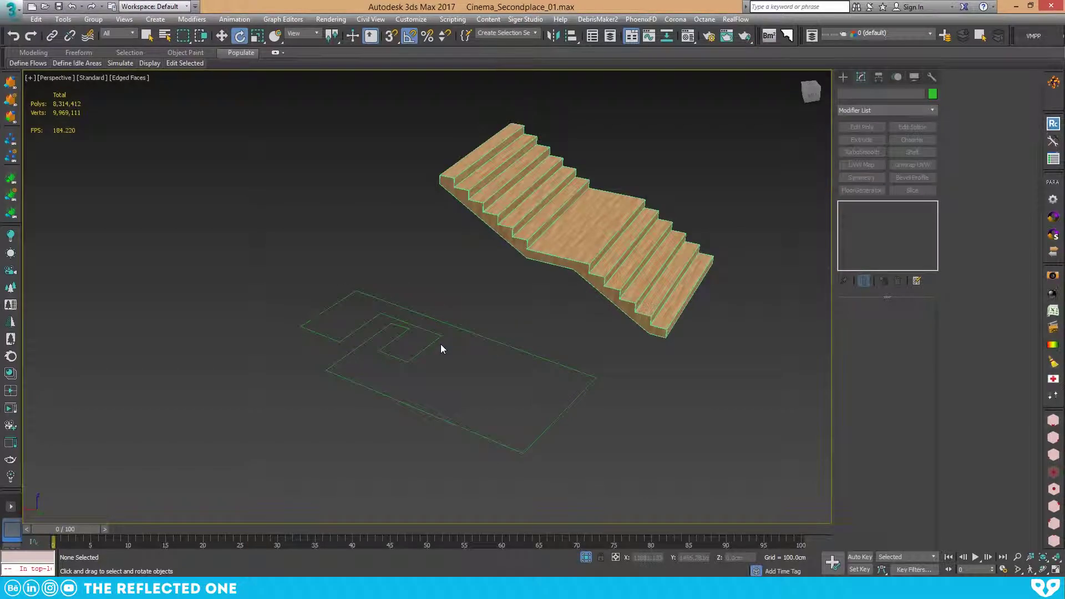
drag(441, 344, 498, 434)
alt+middle_drag(484, 383, 457, 379)
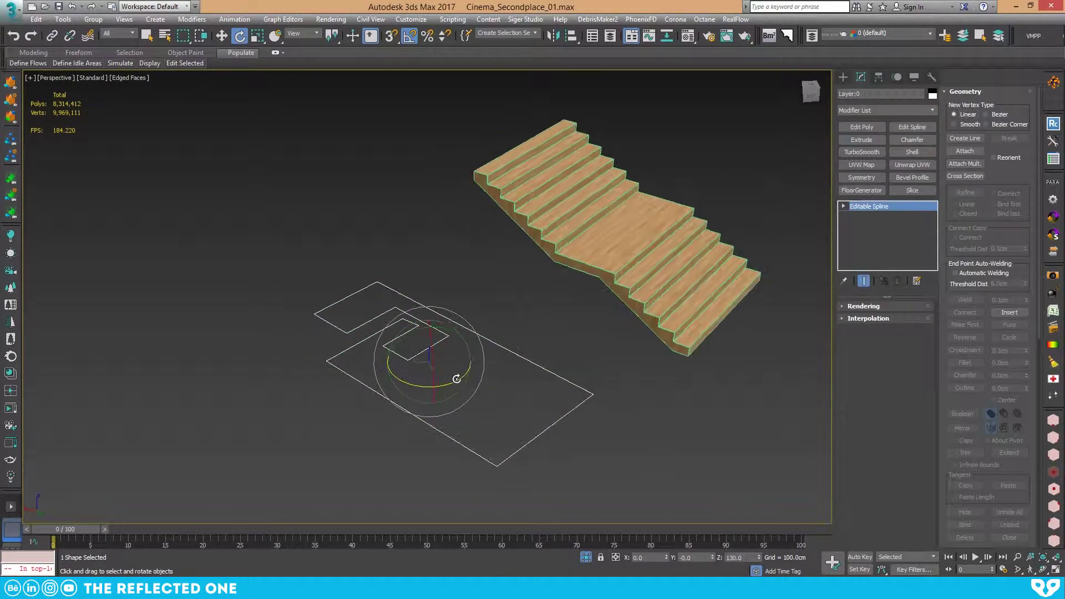
click(513, 300)
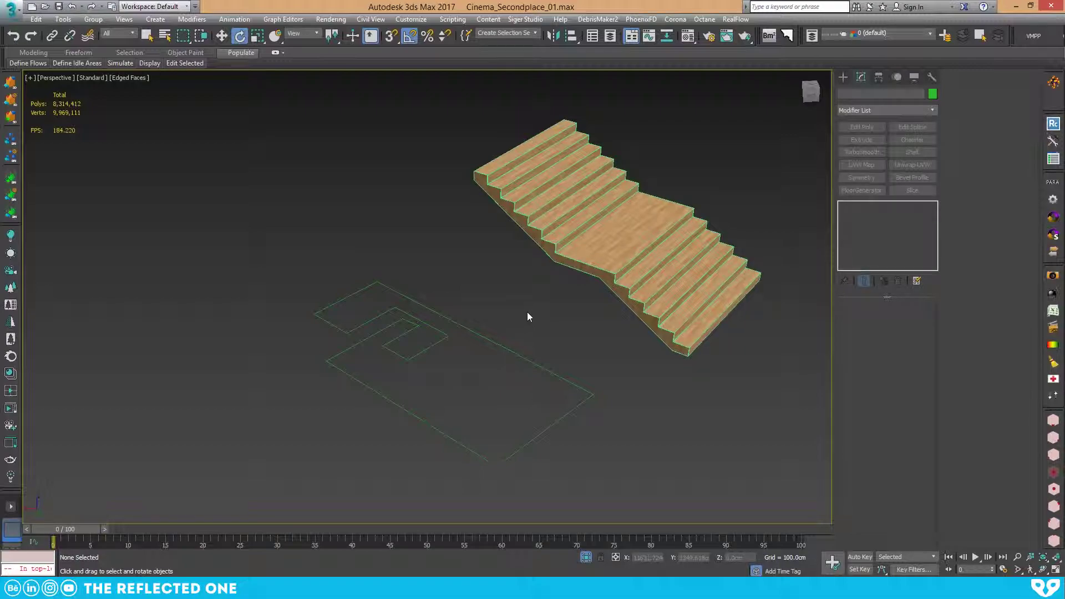
click(571, 382)
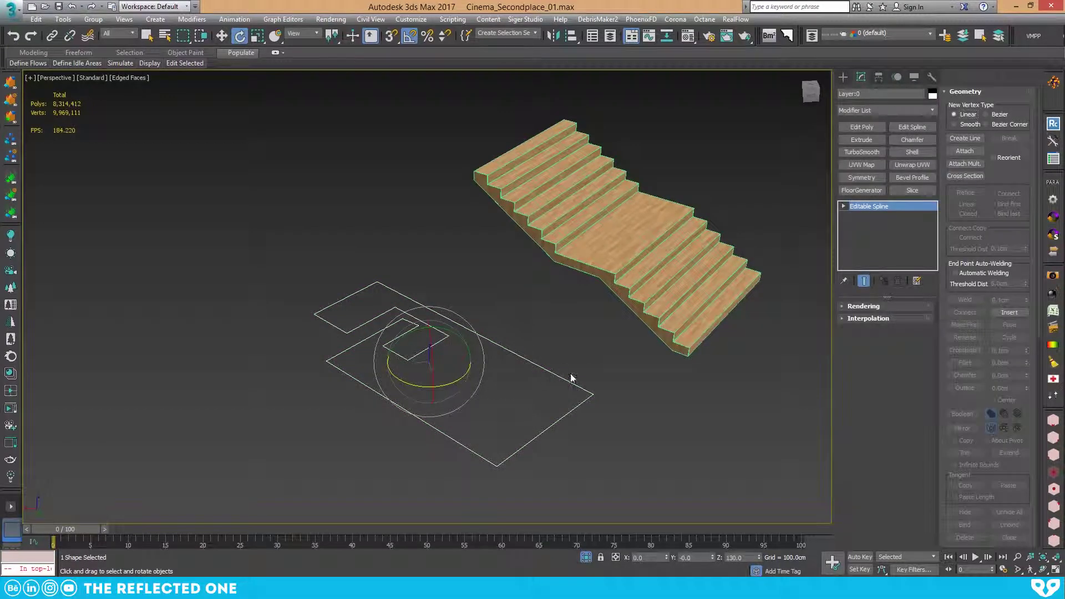
click(862, 140)
alt+middle_drag(463, 312, 451, 331)
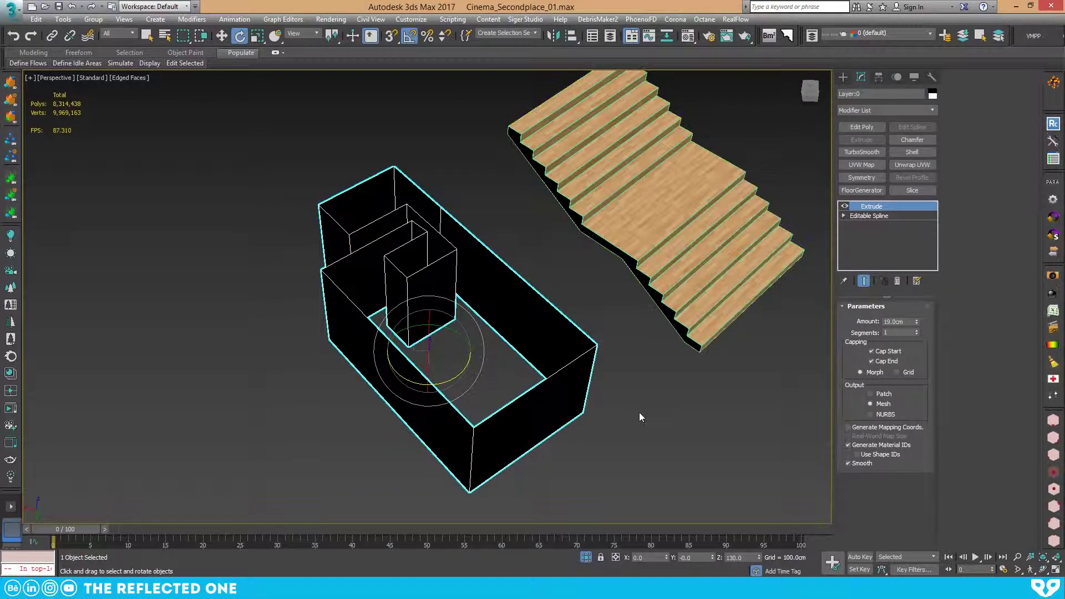
click(650, 401)
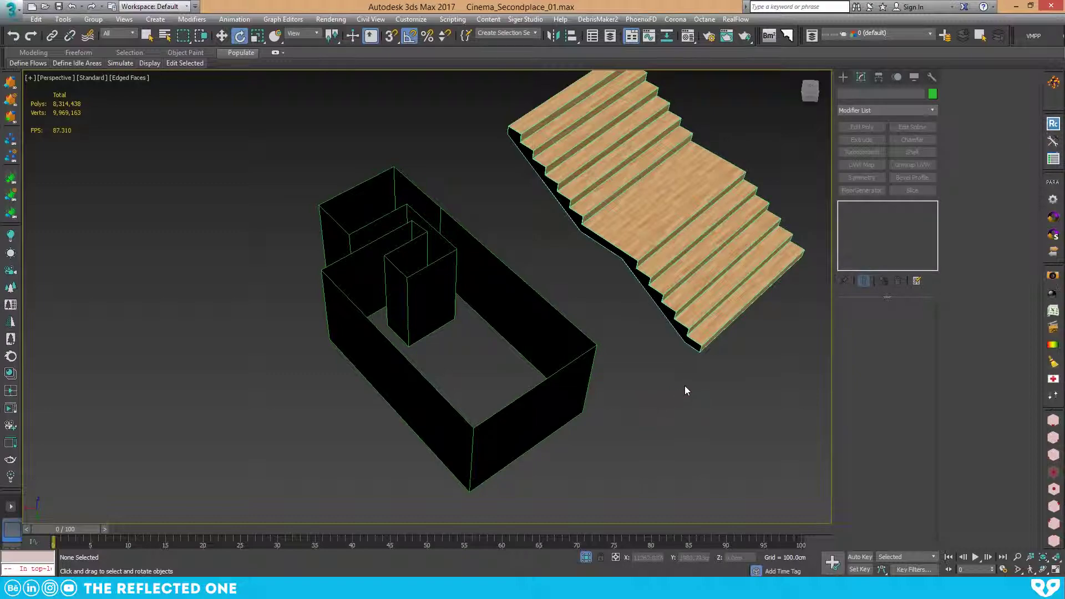
Weld all vertices of the floor plan's Editable Spline and return to its Extrude modifier
click(551, 340)
click(870, 216)
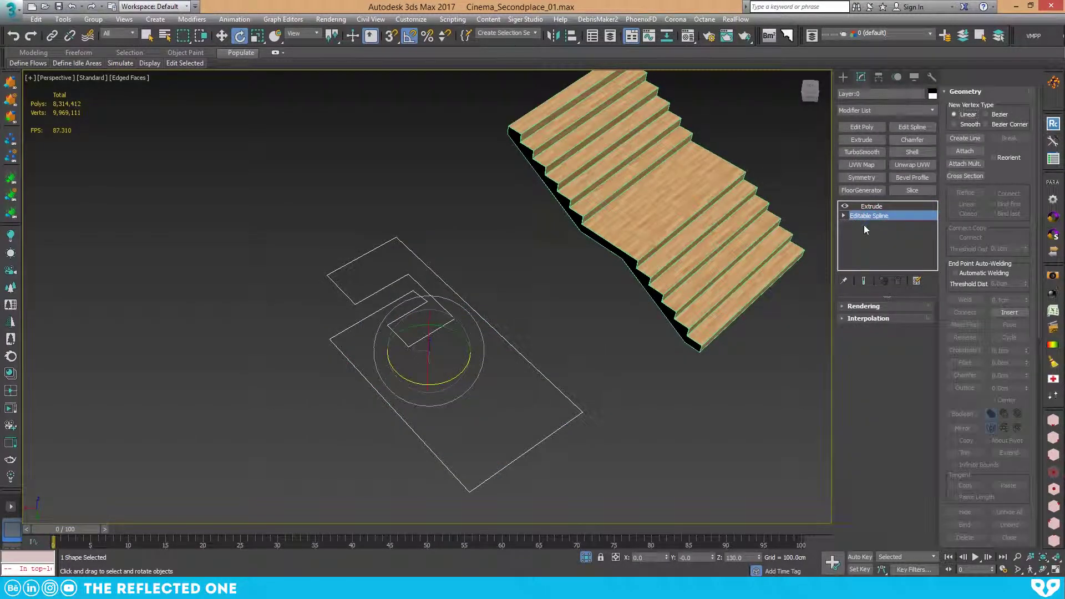
key(1)
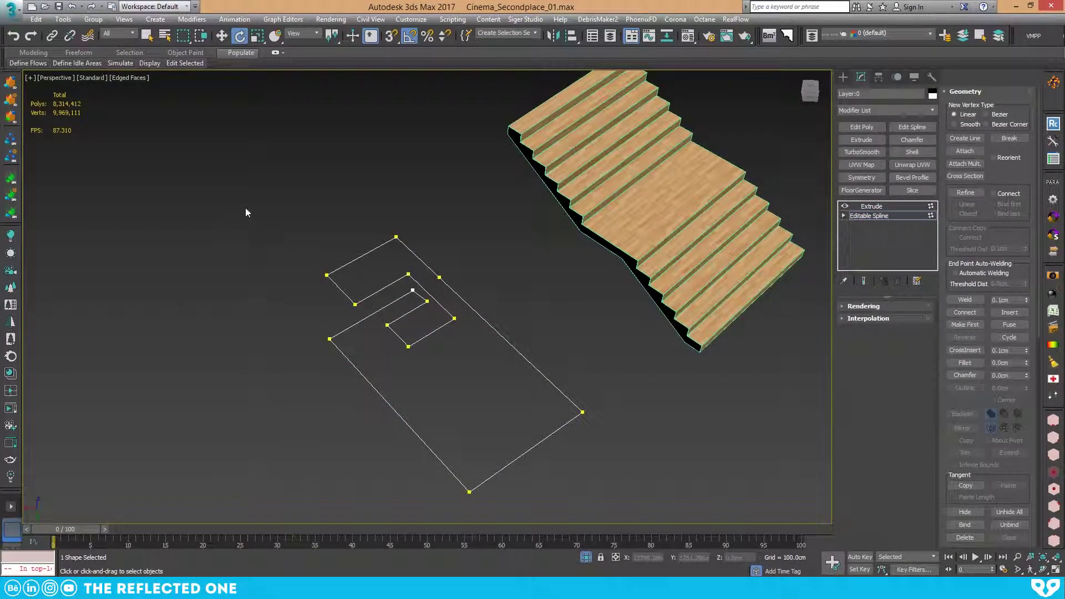
drag(233, 166, 678, 550)
middle_drag(447, 347, 441, 259)
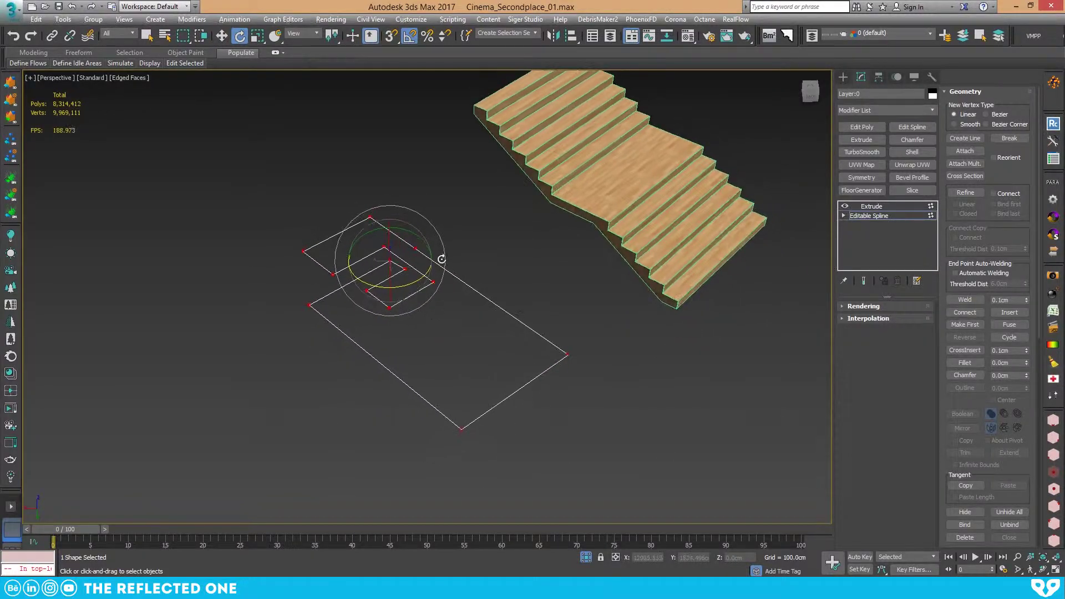
right_click(463, 213)
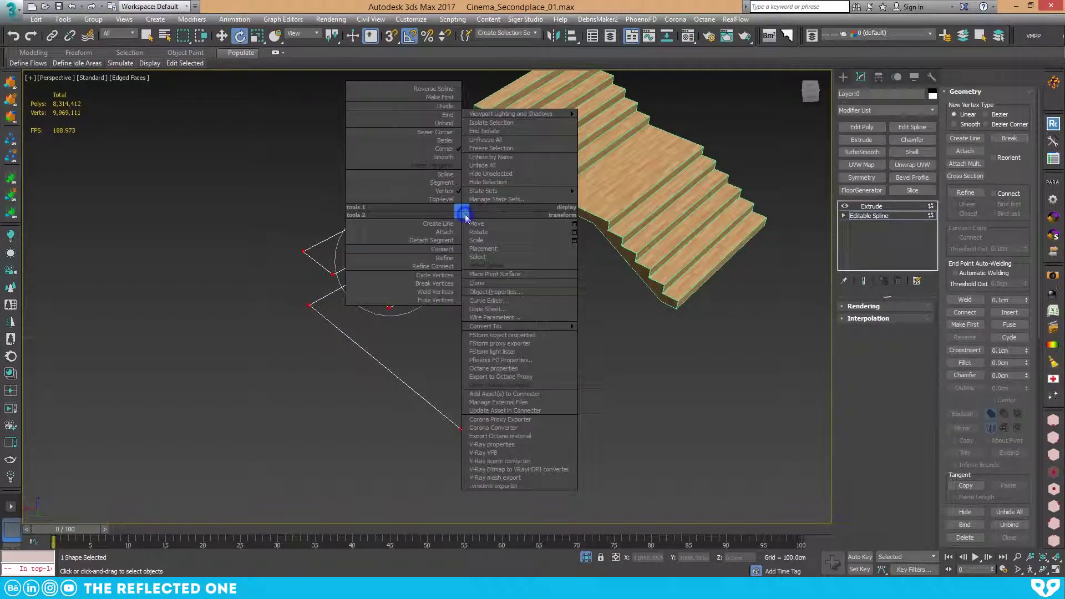
click(441, 292)
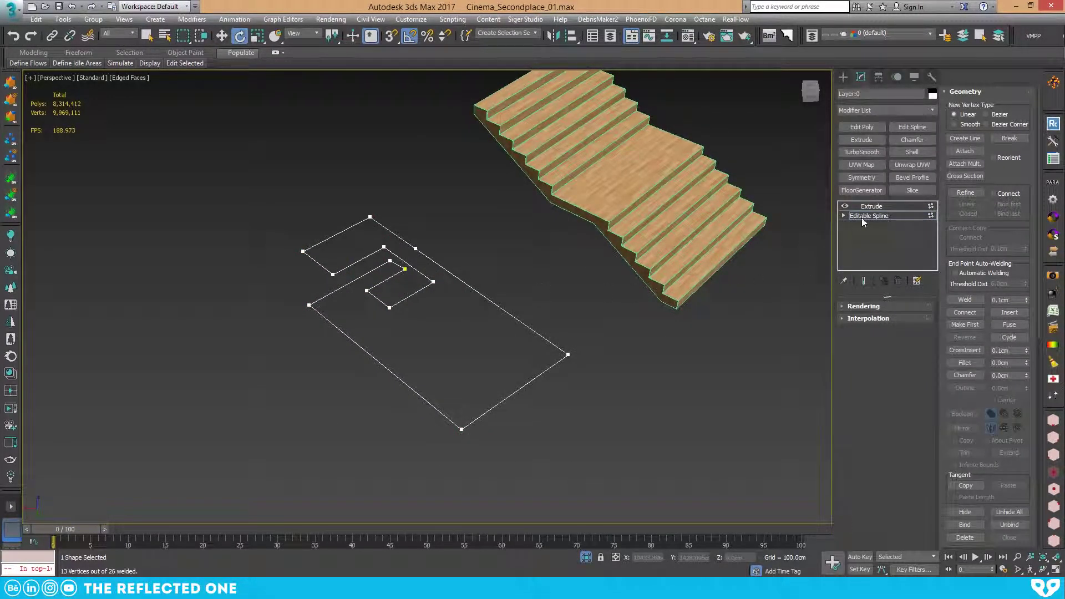
click(870, 206)
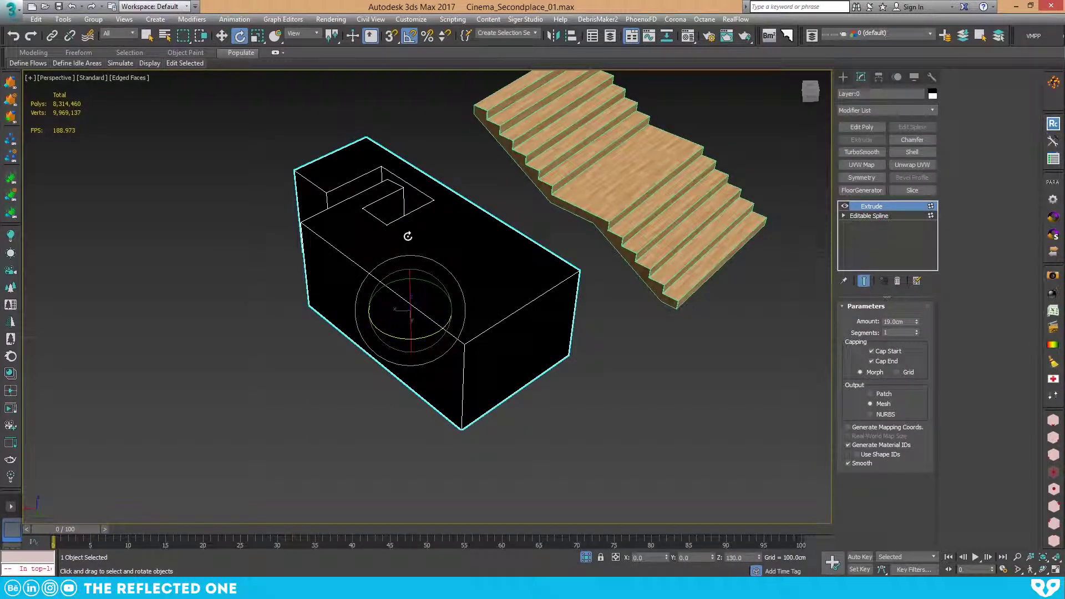
Assign the 23 - Default standard material to the extruded floor plan
key(m)
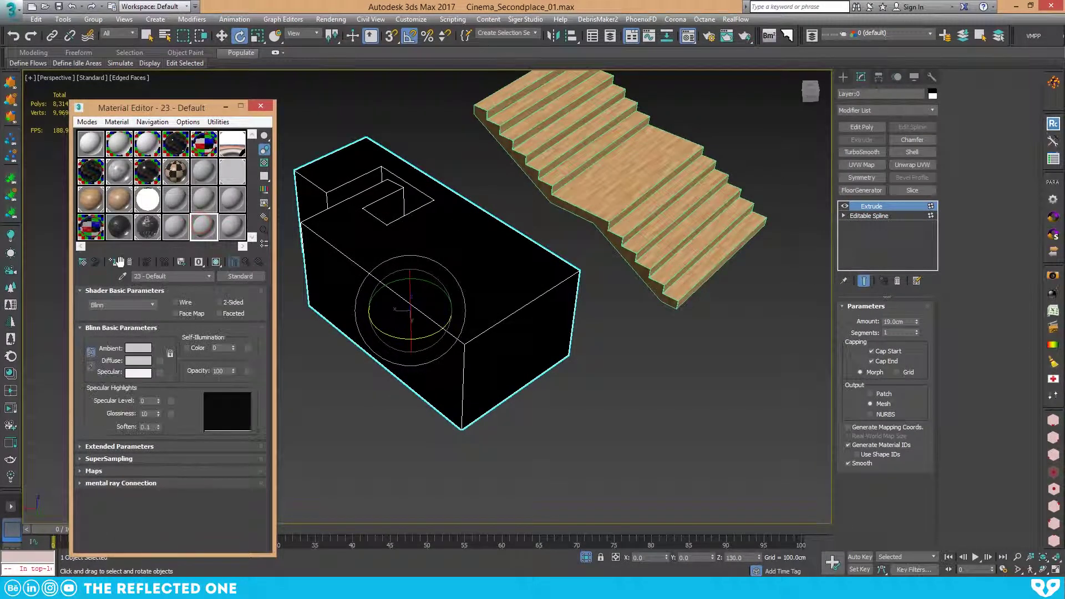
click(119, 261)
click(260, 105)
click(458, 130)
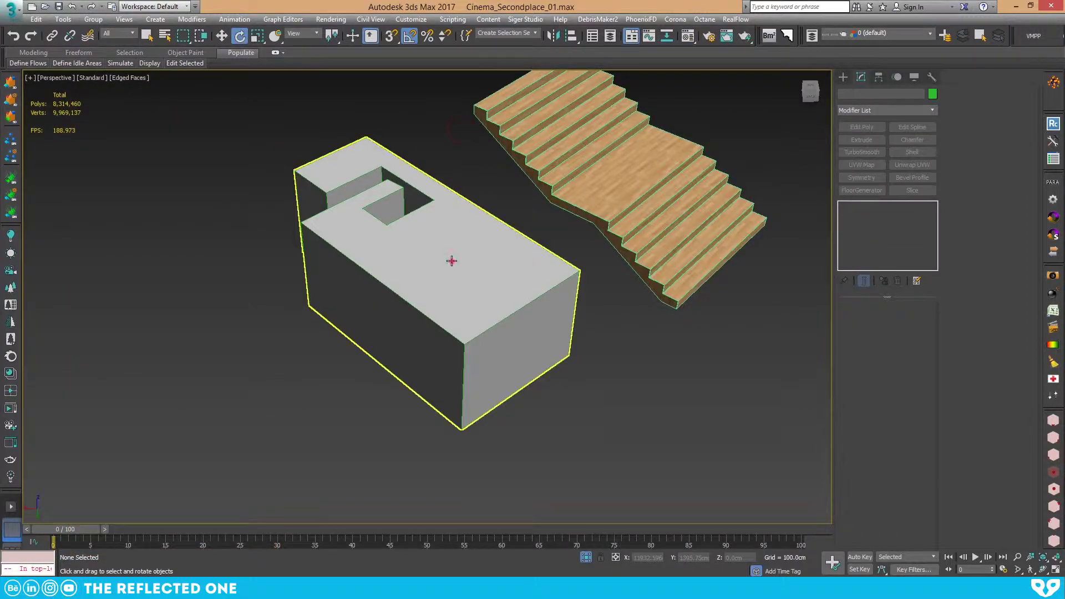
Delete the extruded floor plan object
click(452, 261)
alt+middle_drag(463, 284, 452, 322)
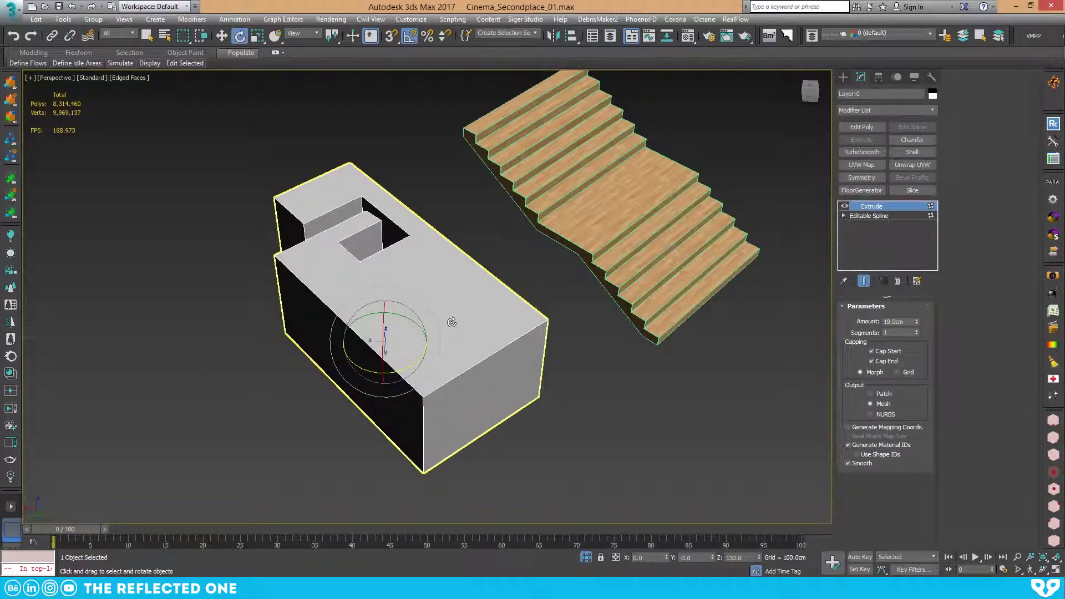
click(466, 216)
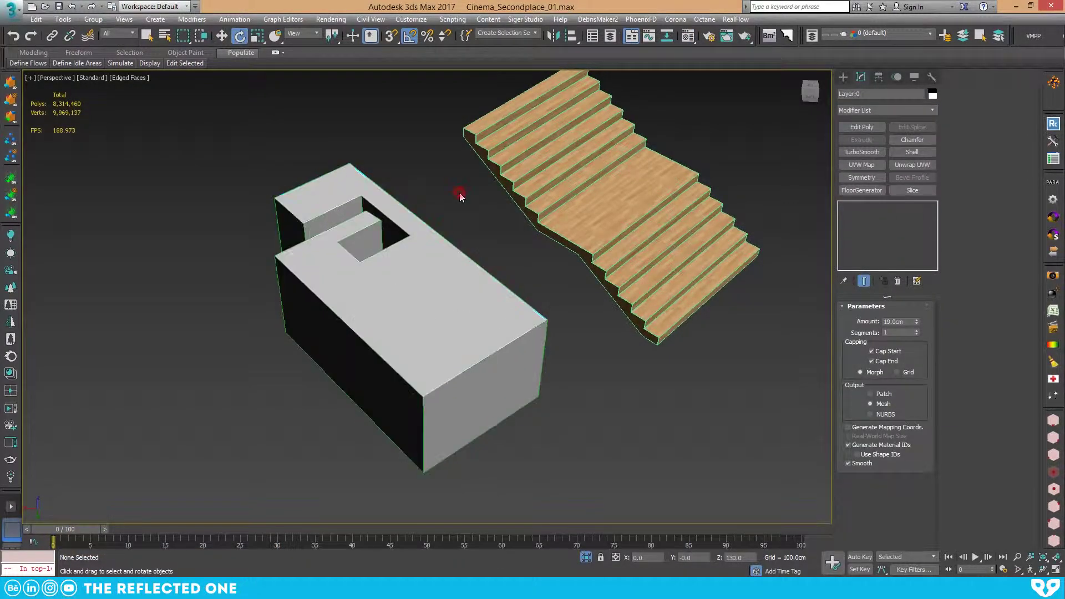
click(433, 286)
key(Delete)
Start tracing the upper flight's side profile with the Line tool, snapping from the top step's edge along the underside to the landing corner
middle_drag(431, 293, 389, 361)
click(497, 228)
scroll(521, 236, up, 2)
middle_drag(538, 241, 460, 260)
alt+middle_drag(460, 259, 438, 254)
click(314, 299)
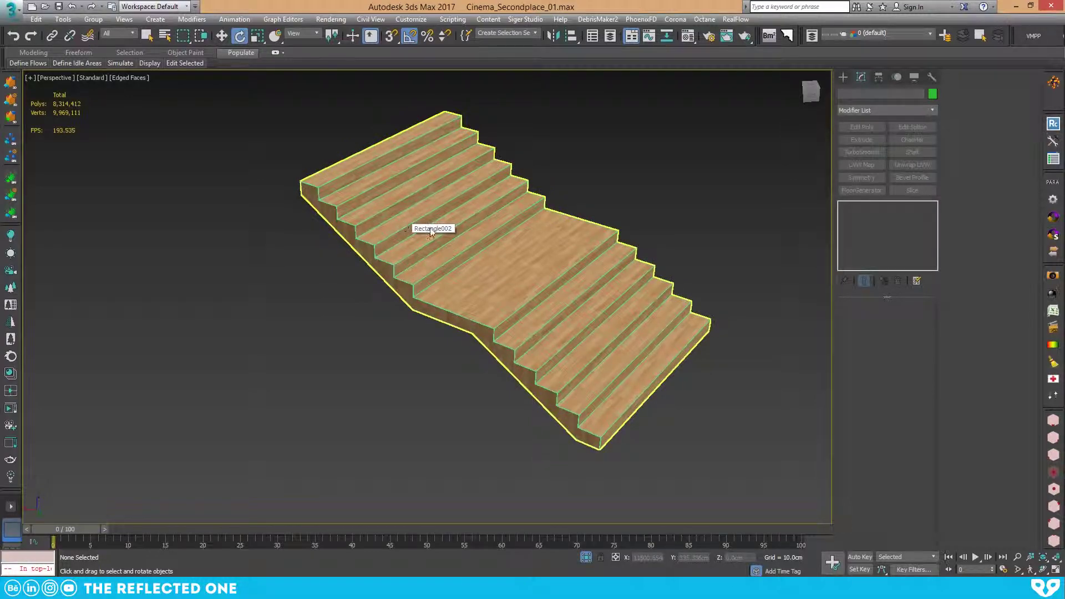
click(469, 234)
click(843, 77)
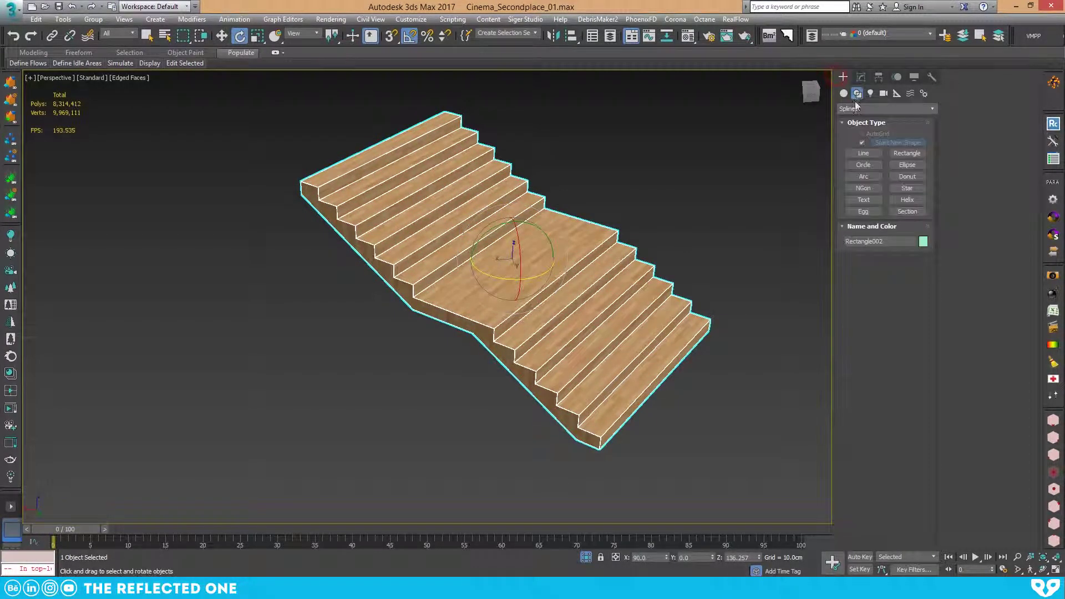
click(862, 157)
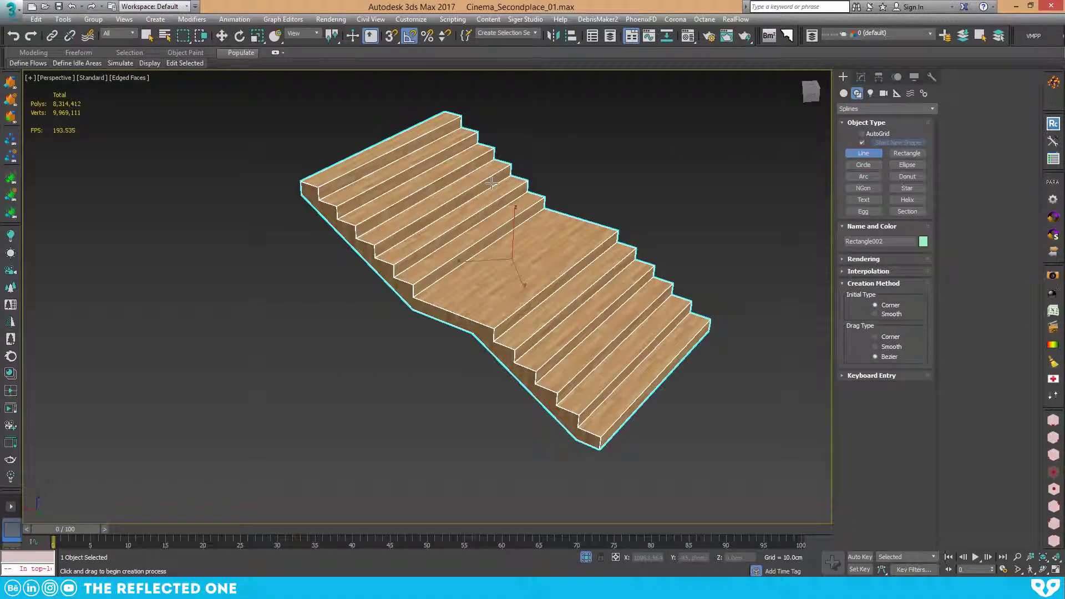
scroll(309, 178, up, 4)
key(s)
click(325, 157)
click(326, 178)
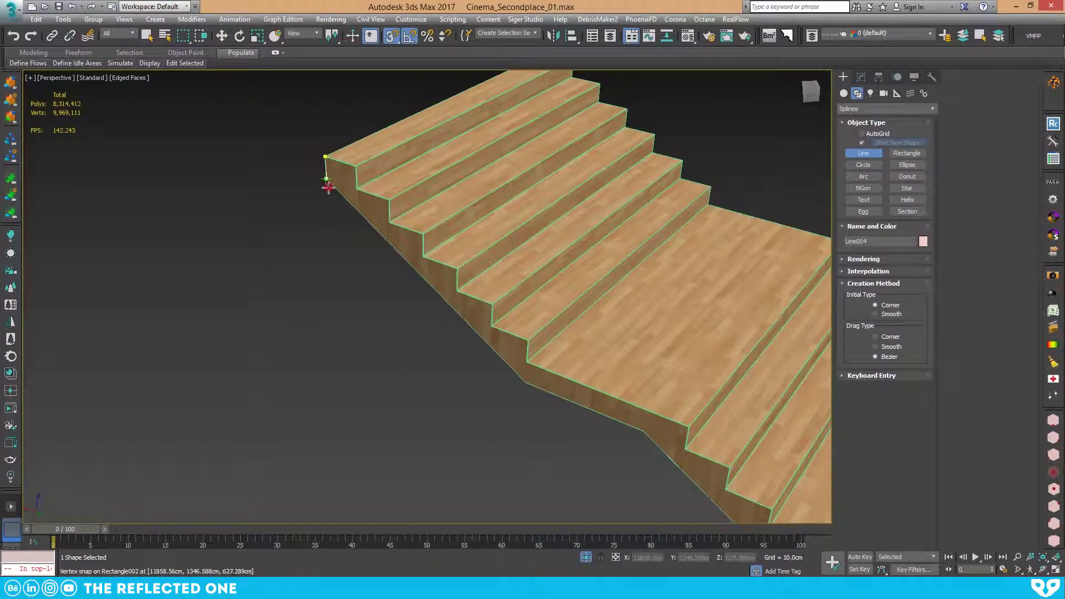
click(526, 382)
Trace the tread and riser corners back up to the starting vertex and close the stair profile spline
click(527, 339)
click(491, 325)
click(492, 303)
click(458, 290)
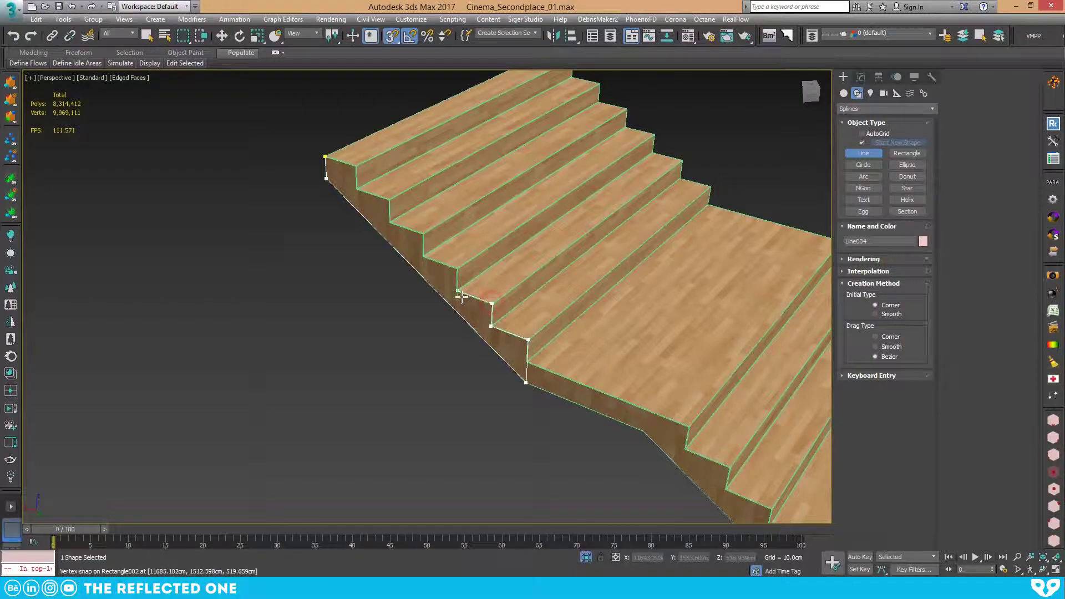
click(458, 268)
click(424, 256)
click(423, 234)
click(389, 222)
click(389, 200)
click(356, 189)
click(355, 165)
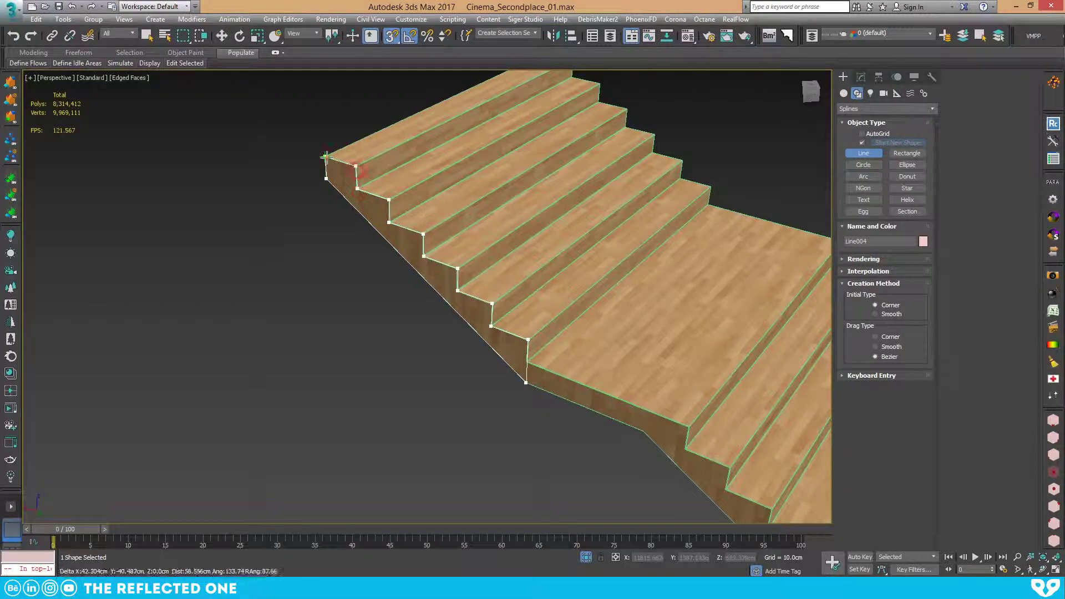
click(325, 157)
click(518, 331)
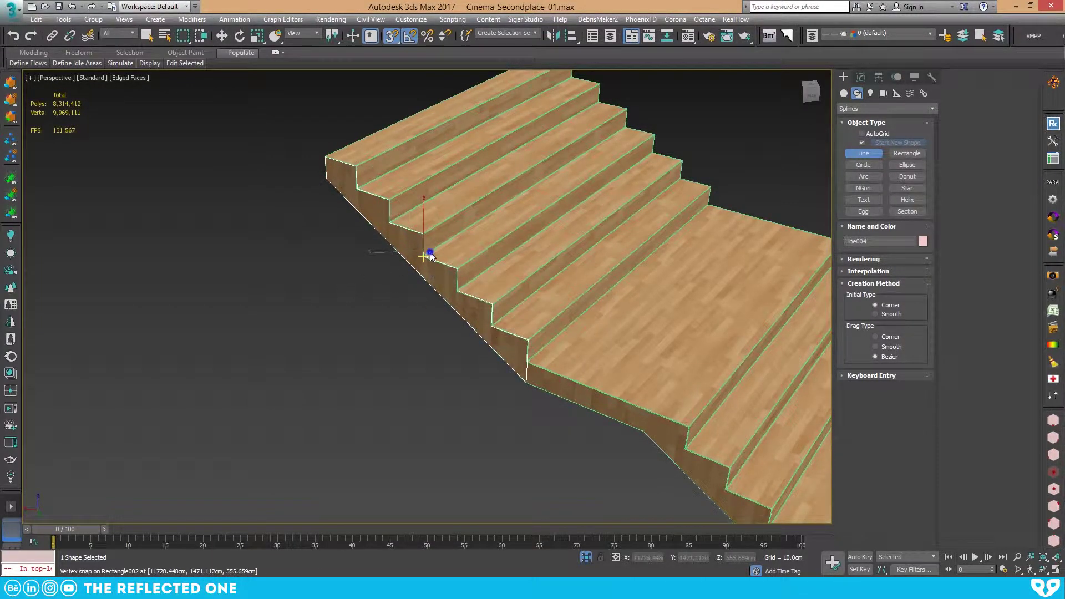
right_click(430, 255)
Move the stair profile spline away from the wooden staircase with vertex snapping off
alt+middle_drag(430, 255, 455, 257)
key(w)
key(s)
drag(467, 243, 282, 338)
middle_drag(281, 334, 429, 288)
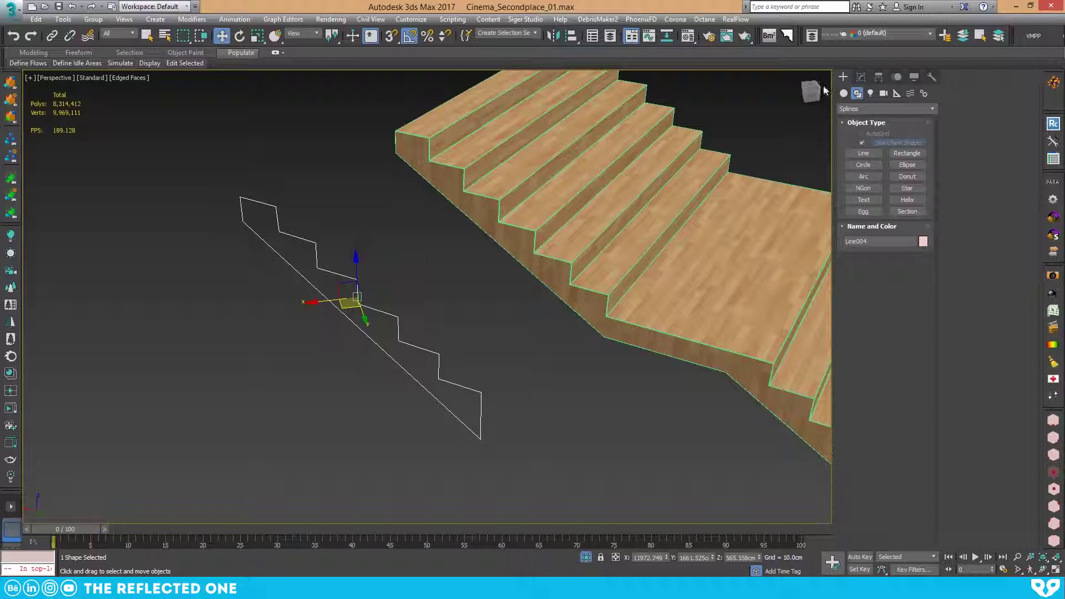
Try an Edit Poly modifier on the stair profile spline and remove it again
click(860, 76)
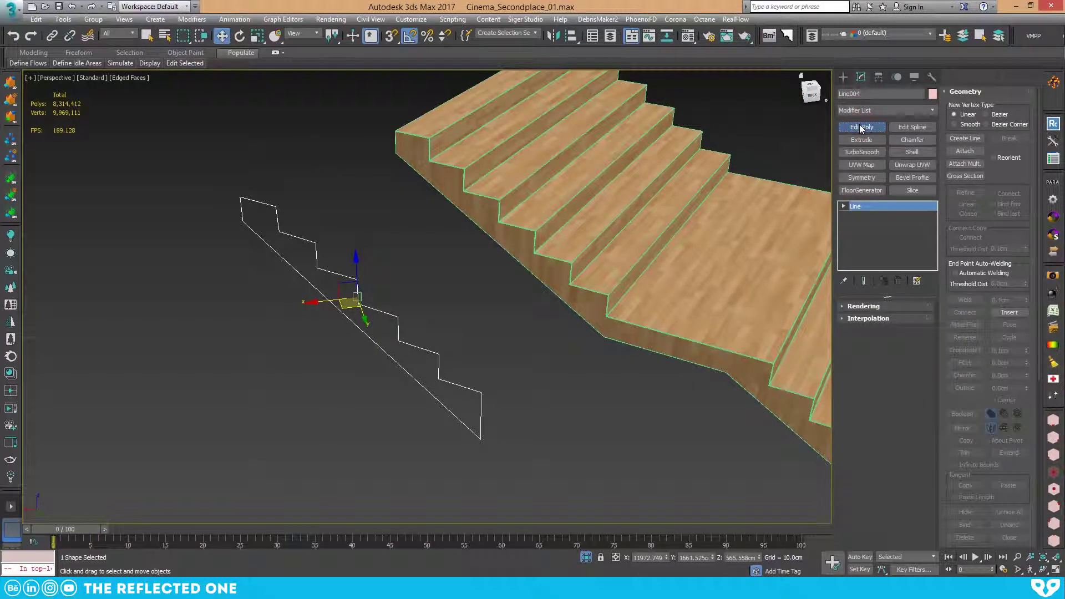
click(860, 126)
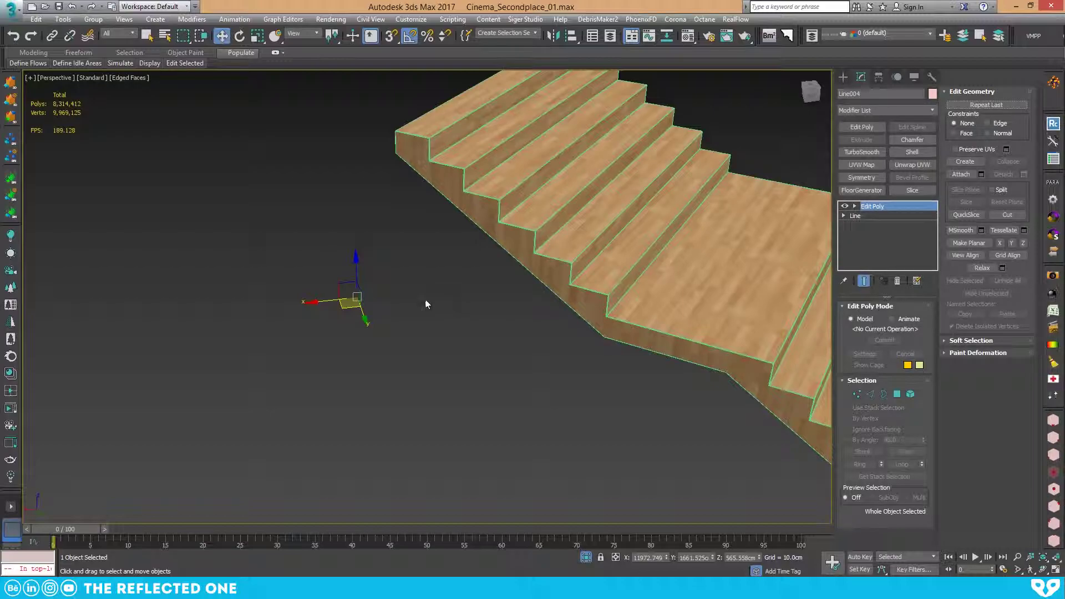
mouse_move(427, 301)
alt+middle_down()
mouse_move(372, 301)
mouse_move(426, 299)
alt+middle_up()
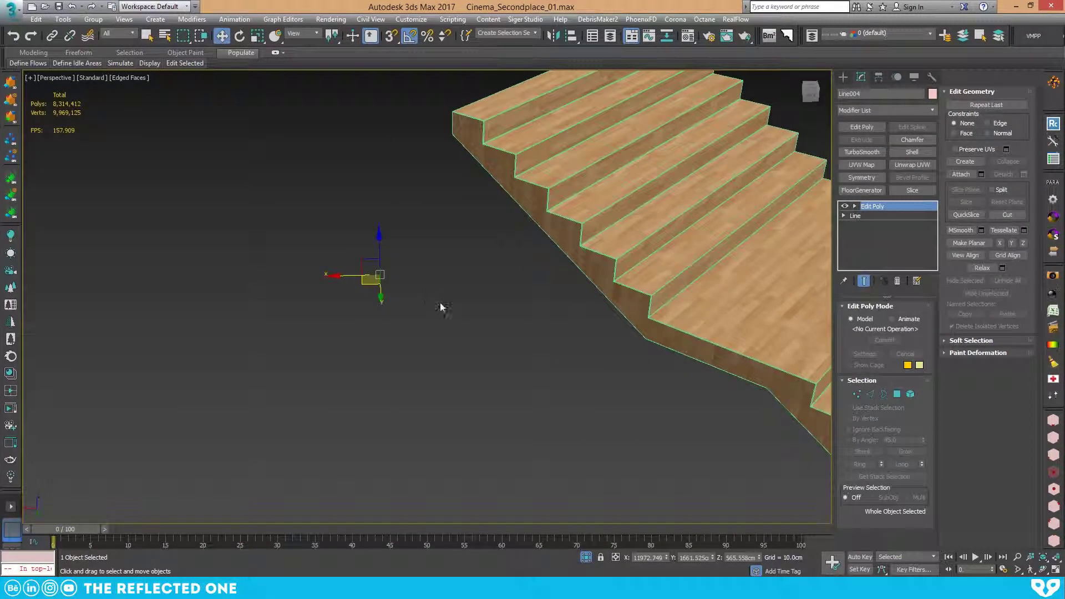
alt+middle_drag(741, 288, 443, 294)
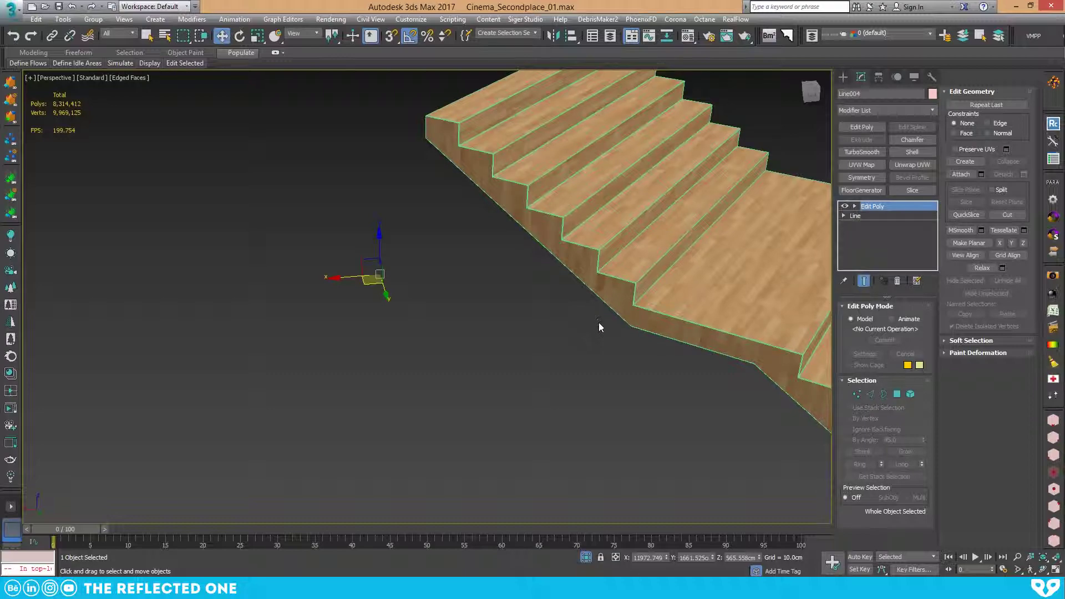
click(897, 281)
click(463, 247)
Try extruding the stair profile spline by 30 cm
drag(429, 251, 342, 325)
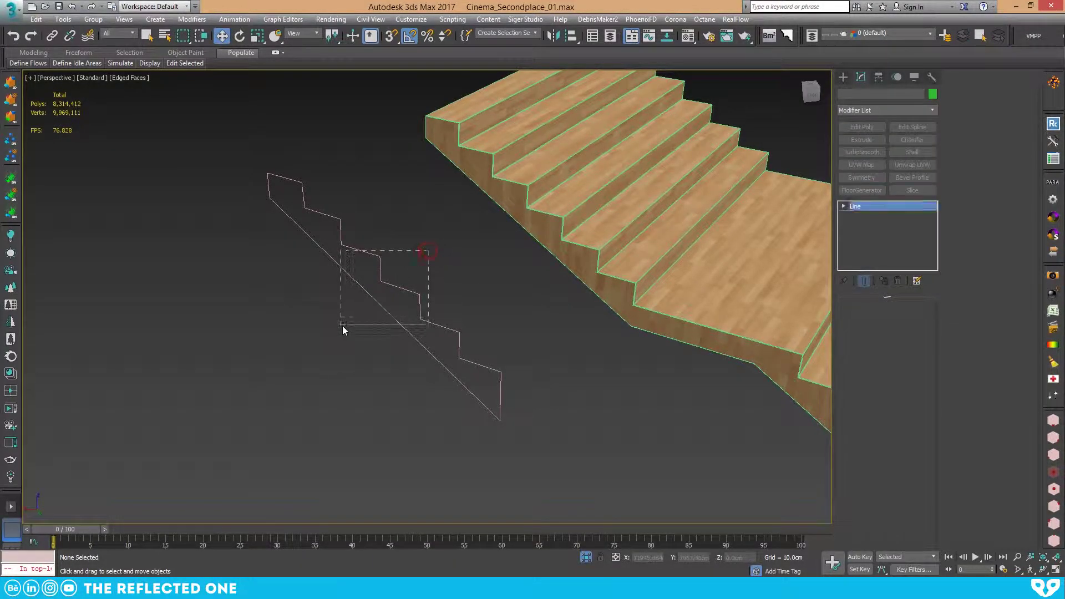
click(424, 256)
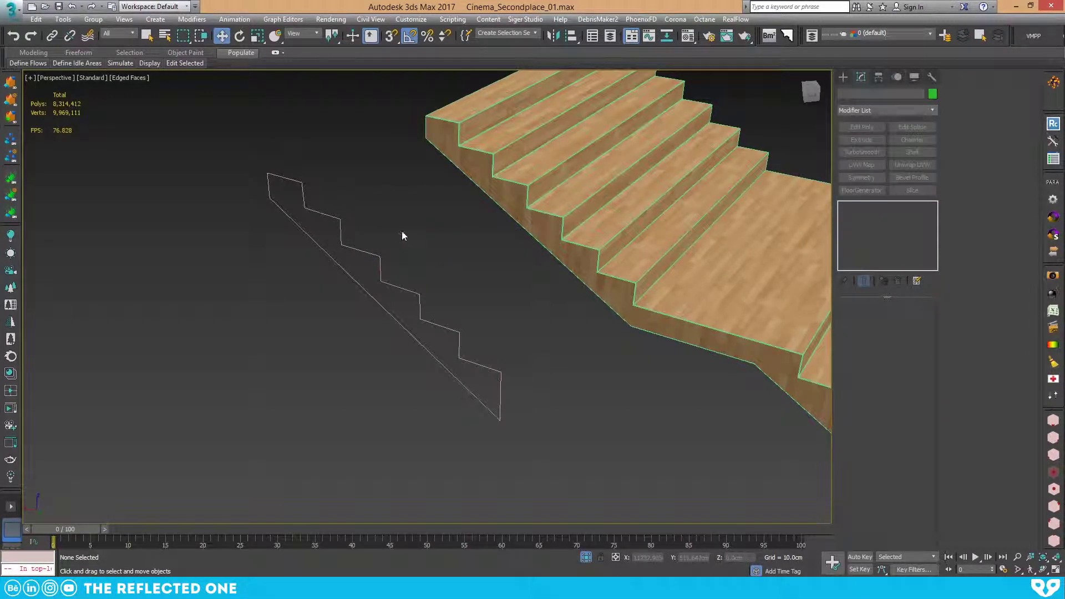
click(381, 269)
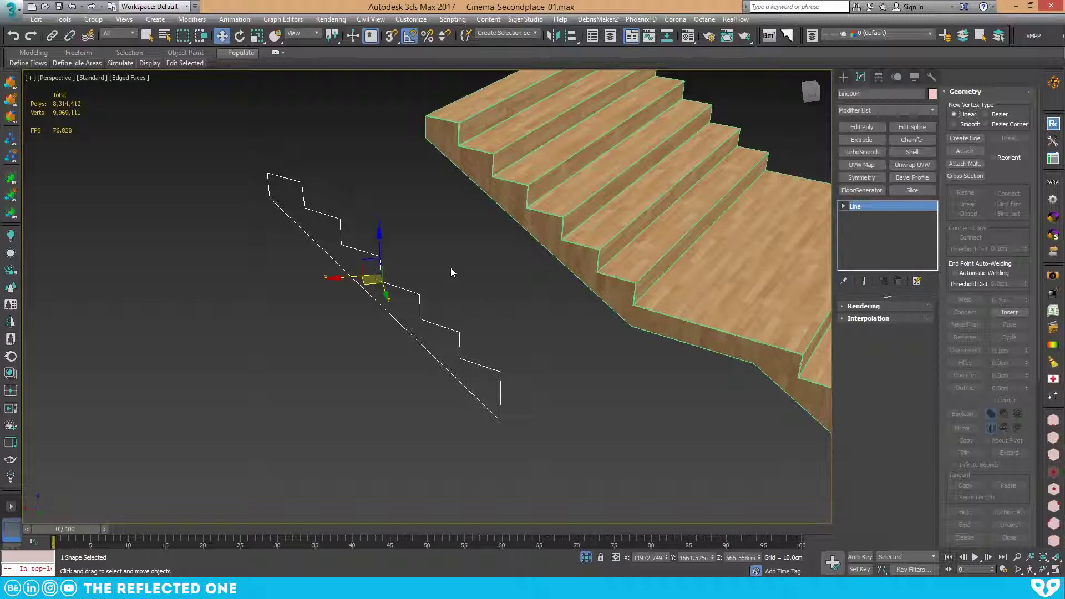
alt+middle_drag(432, 311, 409, 315)
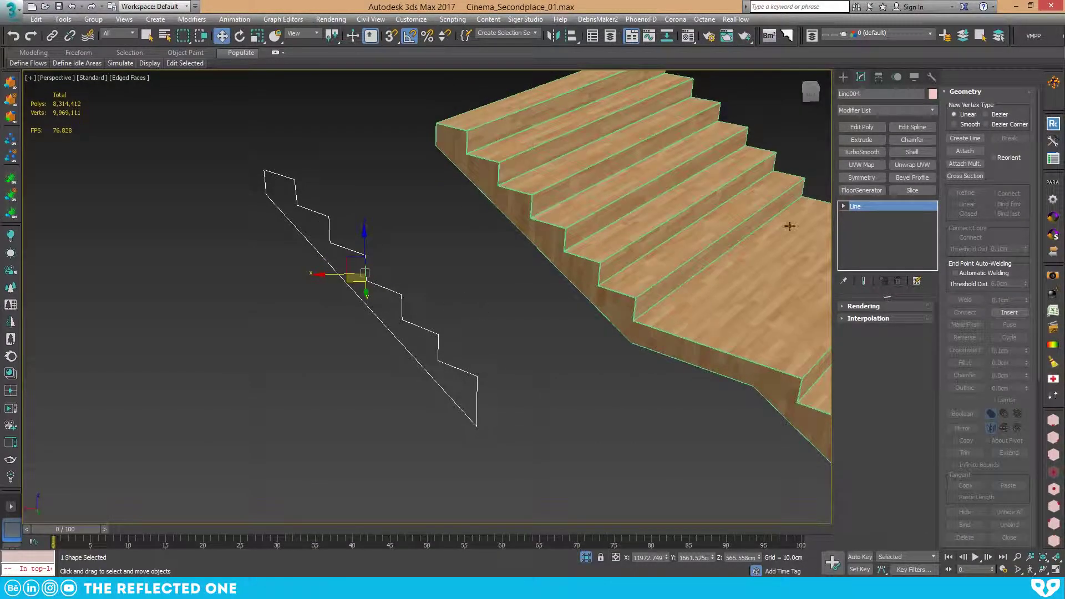
click(866, 144)
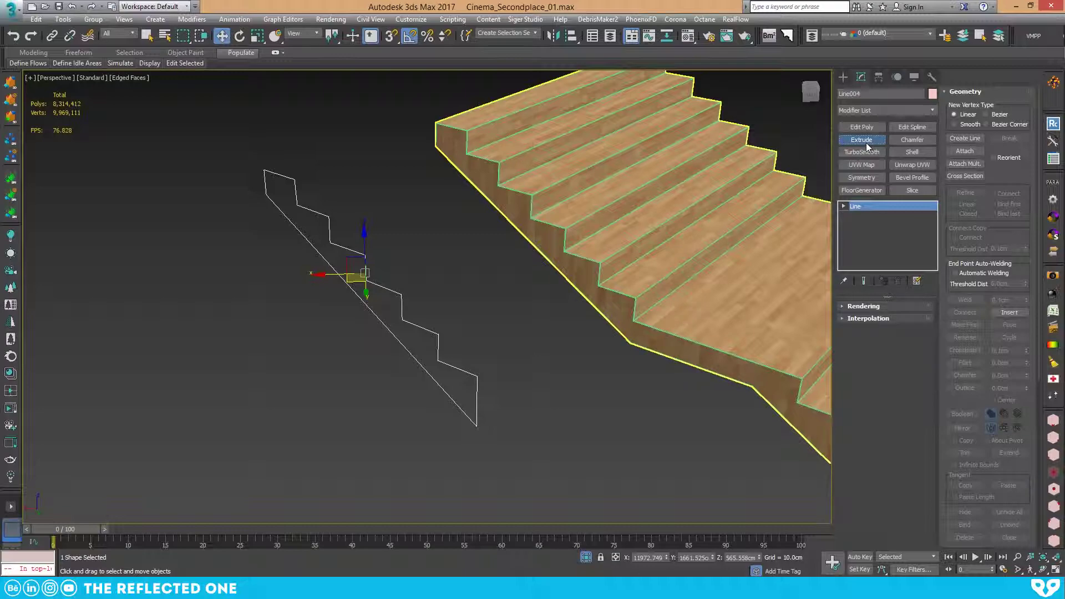
click(861, 140)
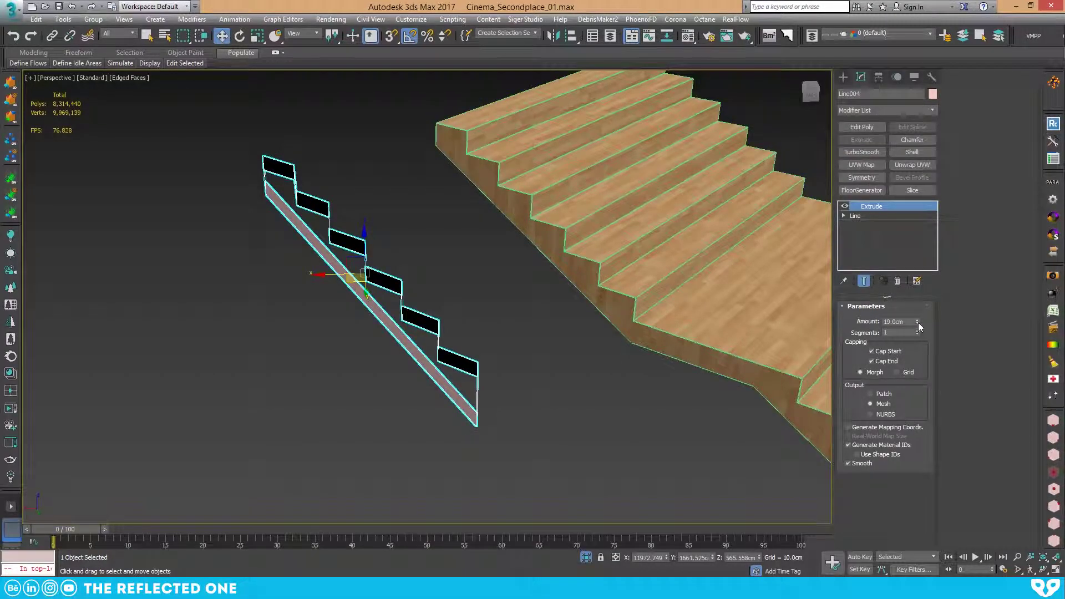
drag(917, 321, 825, 311)
alt+middle_drag(358, 272, 343, 240)
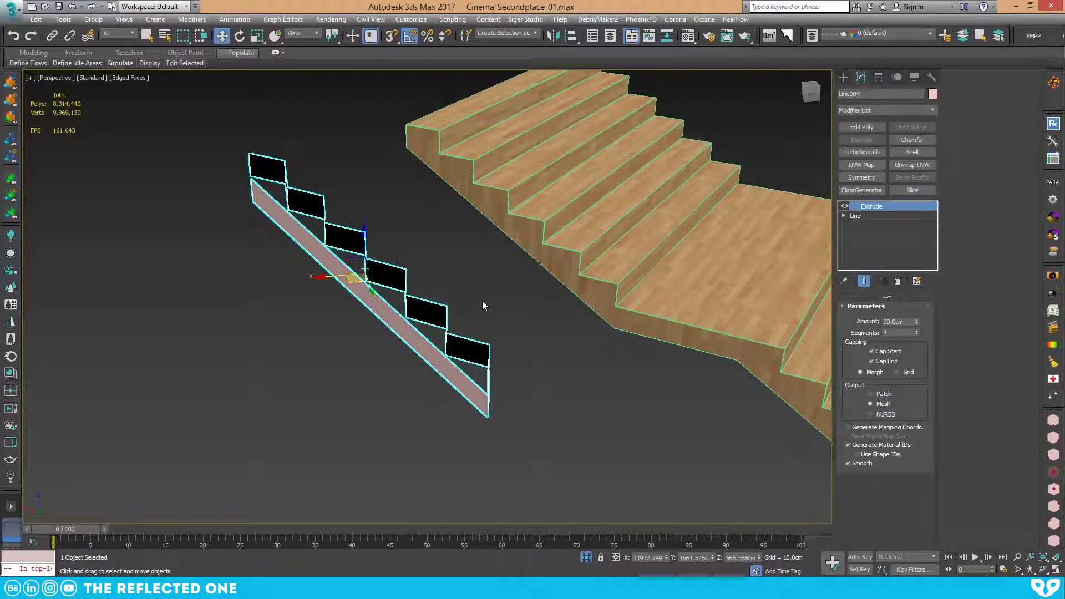
Draw a rectangle about 43 by 42 cm on the wooden staircase's side using AutoGrid and move it beside the stair profile
click(843, 77)
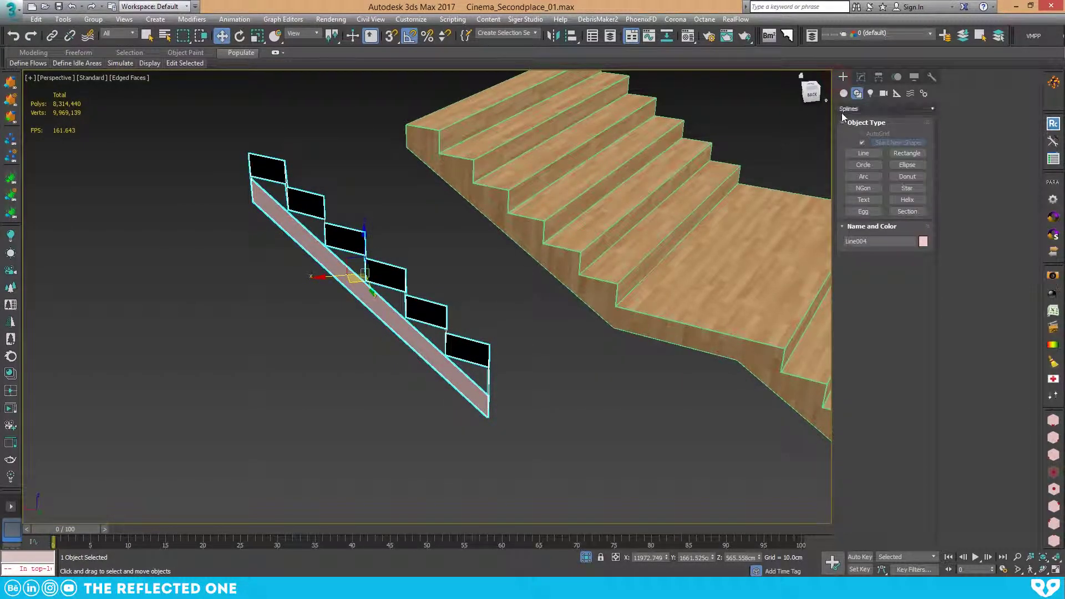
click(907, 153)
click(862, 134)
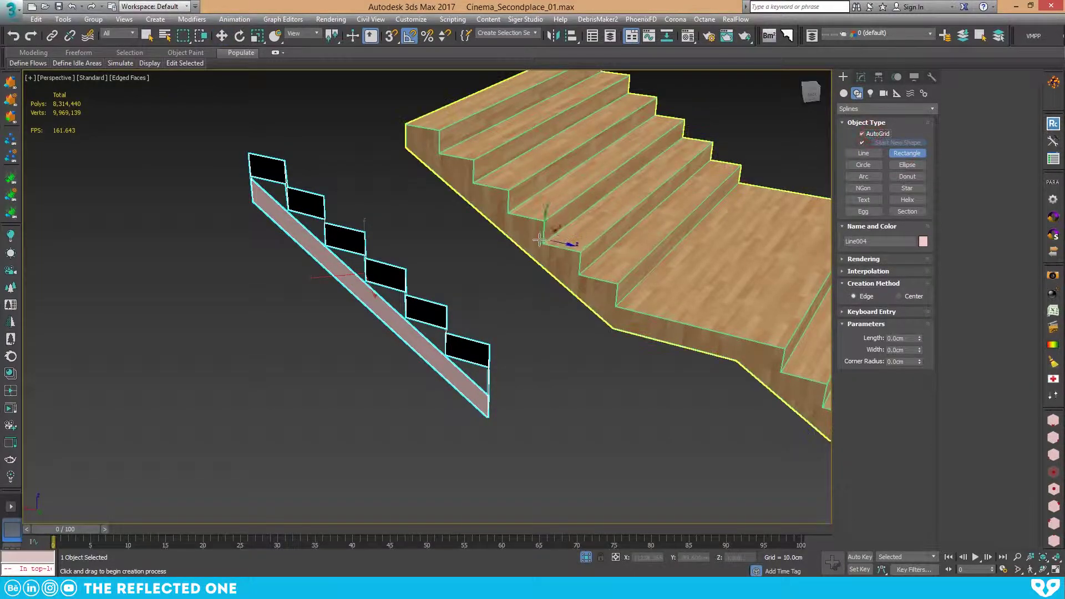
drag(512, 223, 537, 251)
key(w)
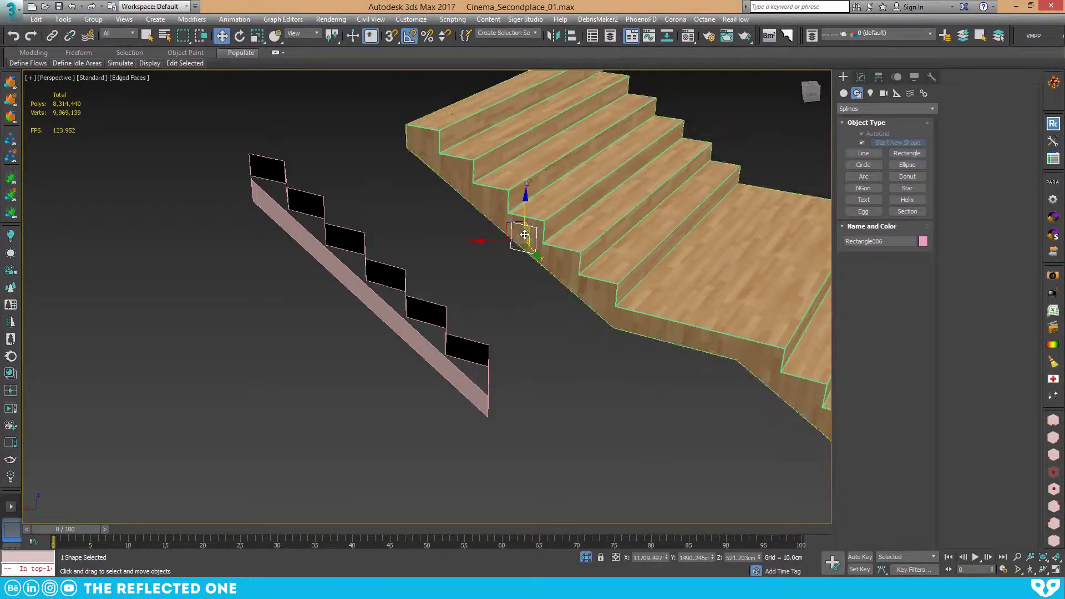
alt+middle_drag(526, 235, 514, 250)
drag(514, 245, 303, 364)
middle_drag(340, 318, 456, 268)
Remove the Extrude modifier from the stair profile
click(466, 274)
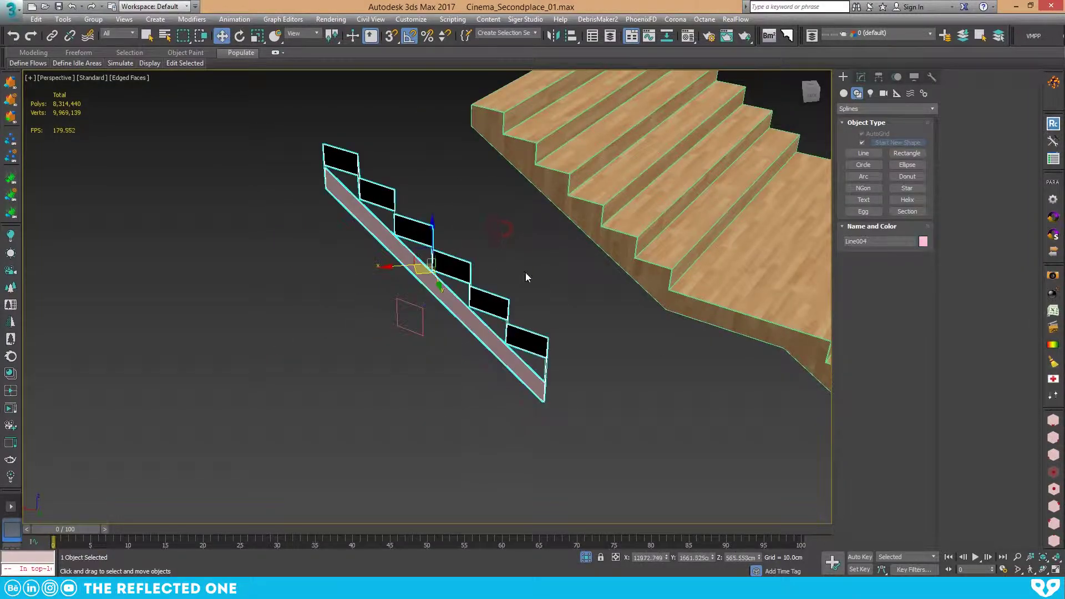
click(866, 75)
click(895, 281)
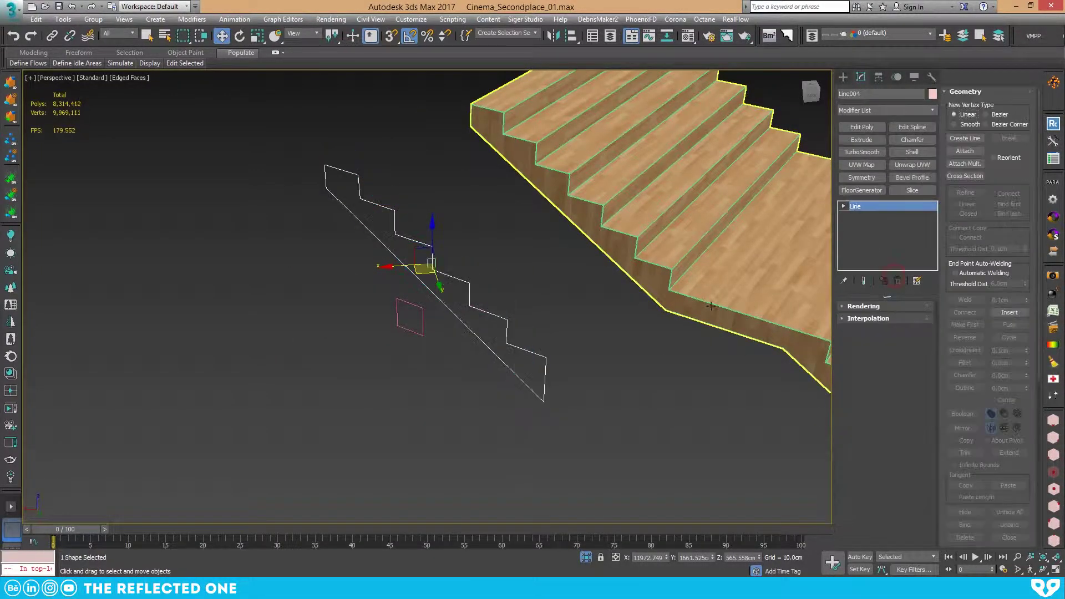
Move the rectangle clear of the stair profile, convert it to an Editable Spline and attach the stair profile to it
drag(355, 309, 413, 351)
right_click(339, 294)
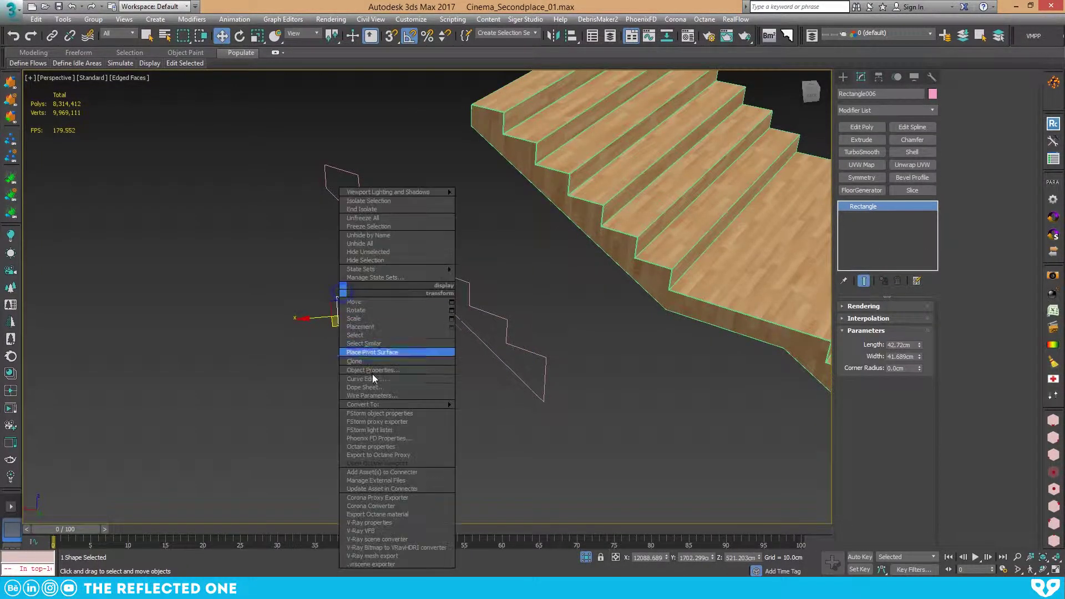
mouse_move(433, 407)
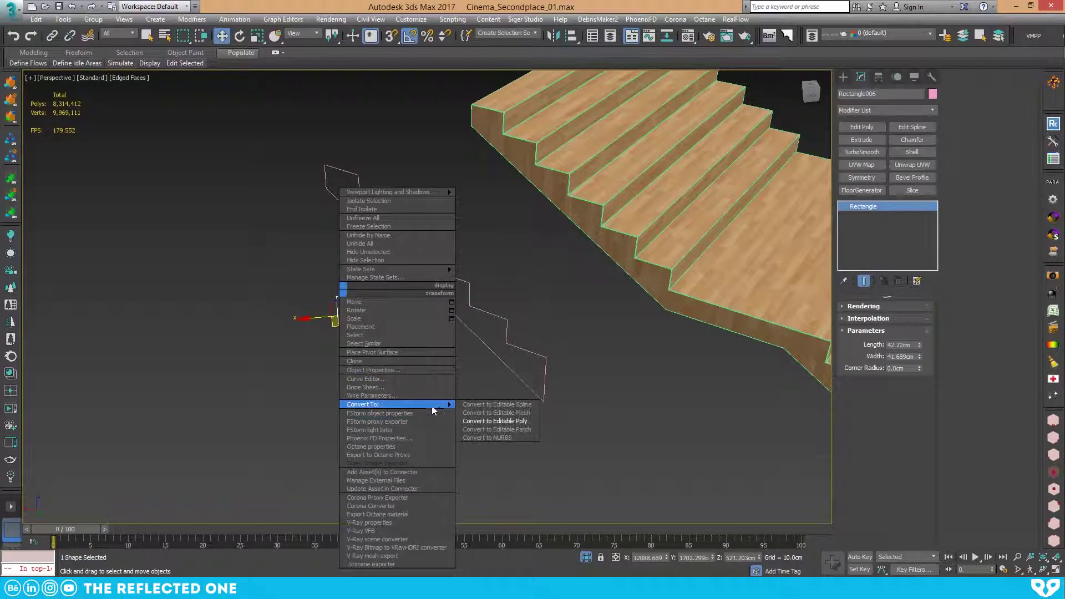
click(513, 405)
click(965, 151)
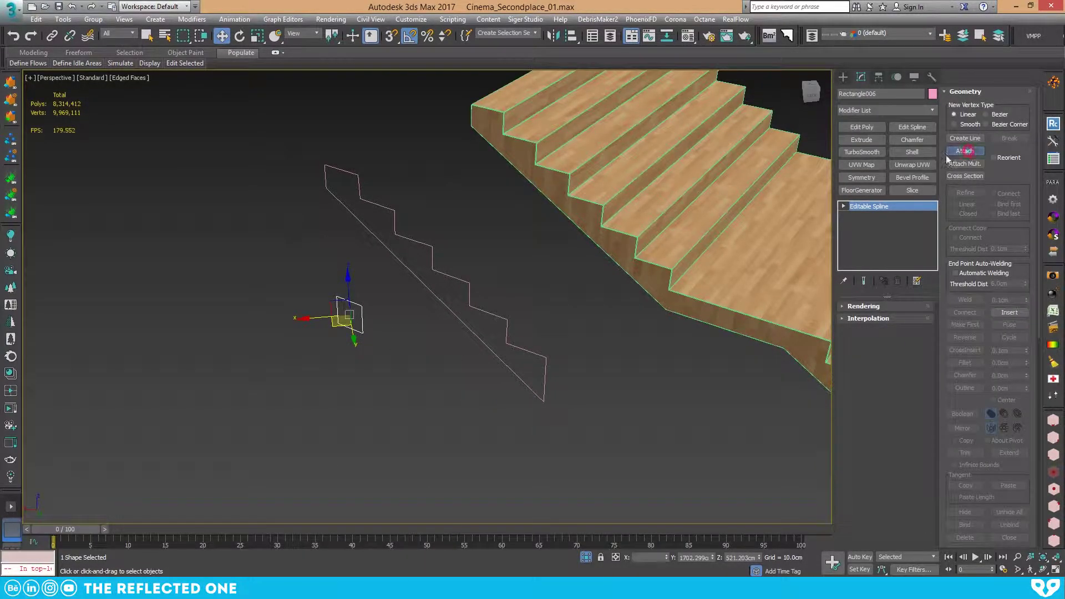
click(430, 245)
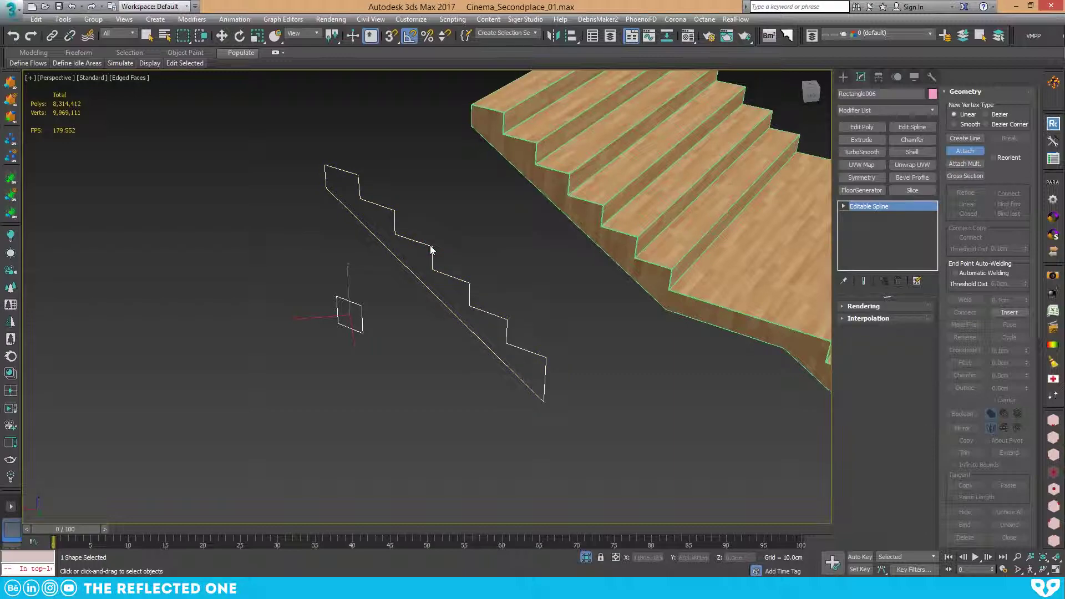
right_click(567, 247)
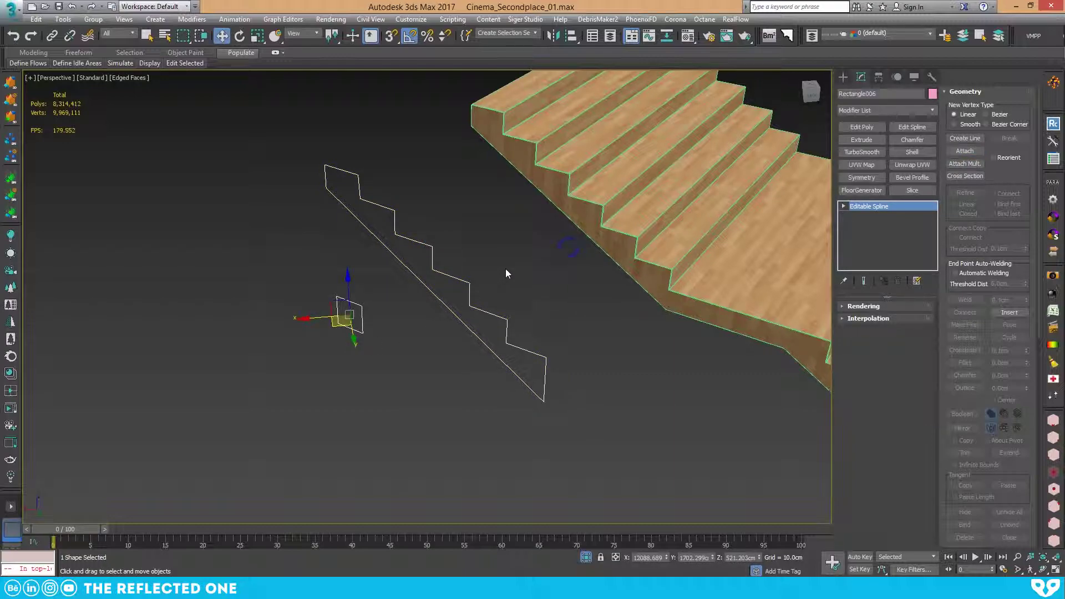
Extrude the combined rectangle and stair profile spline by 74 cm
click(862, 140)
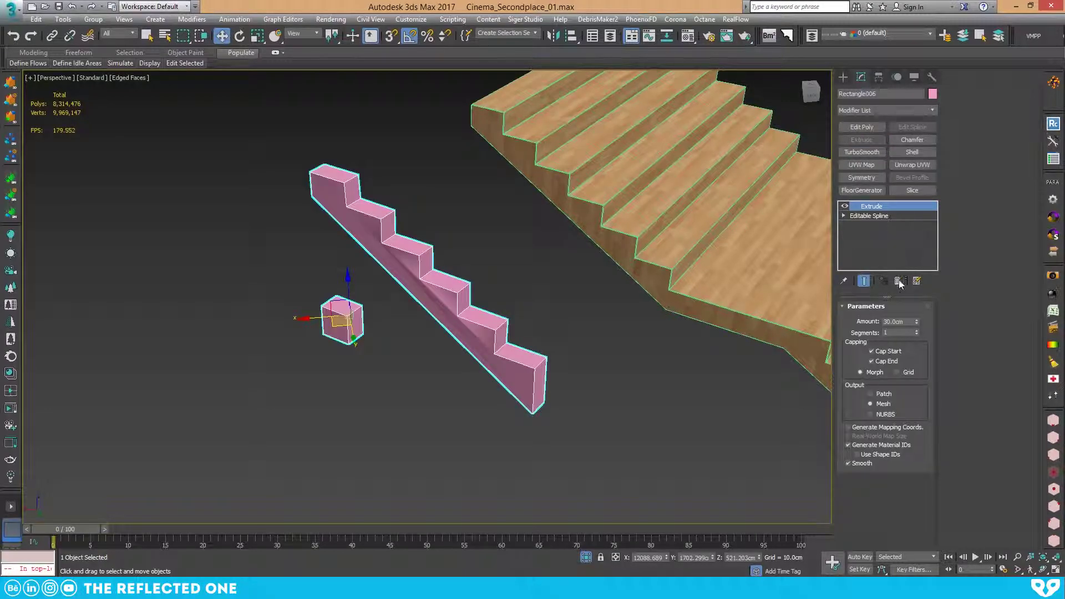
drag(917, 323, 617, 191)
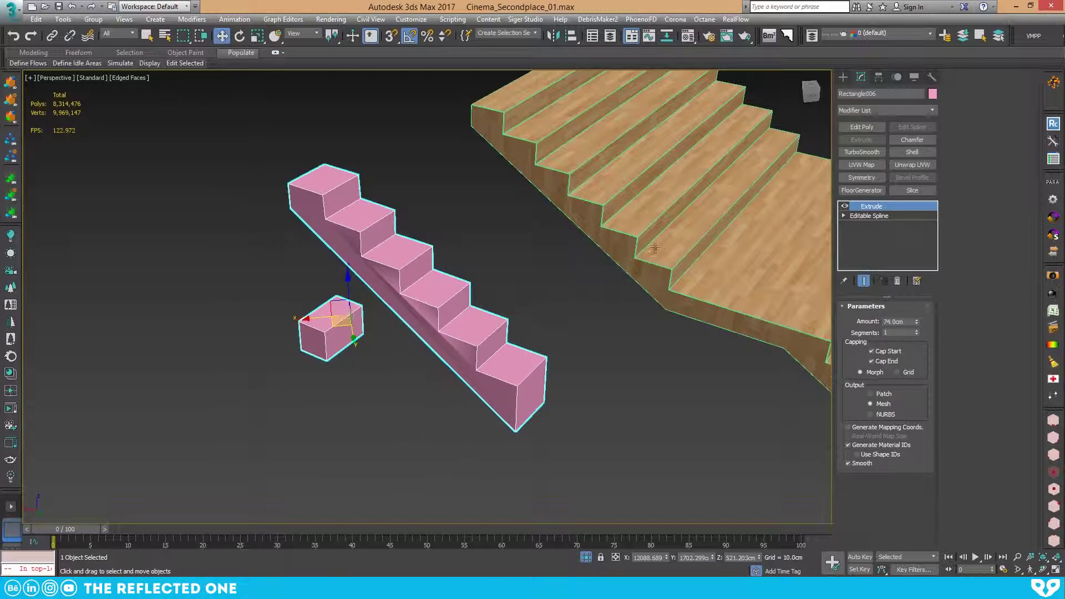
Delete the small rectangle from the Editable Spline and return to the Extrude modifier
click(868, 216)
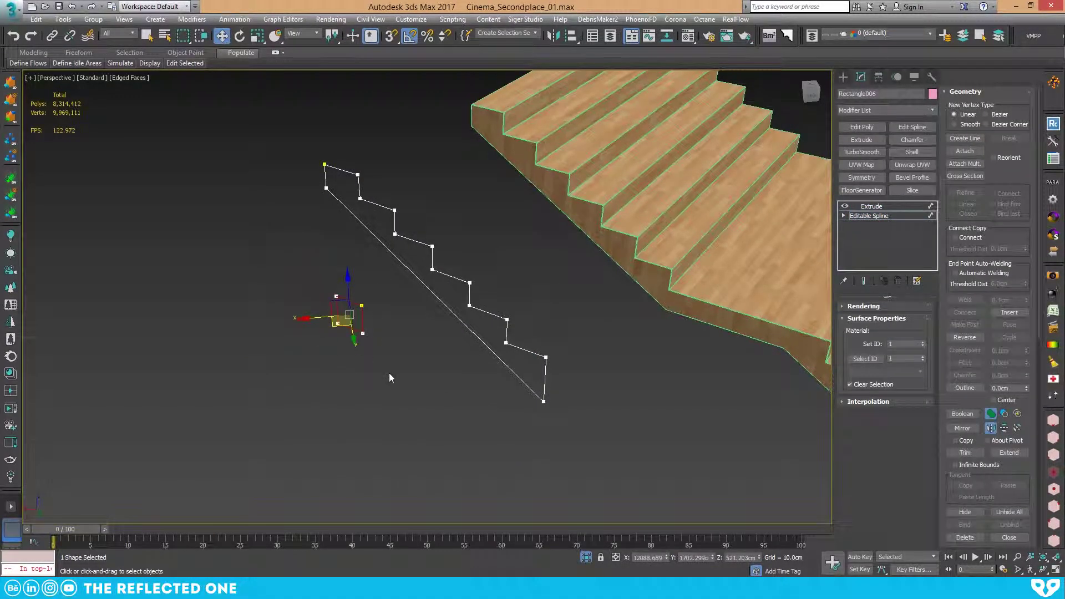
key(Delete)
click(882, 216)
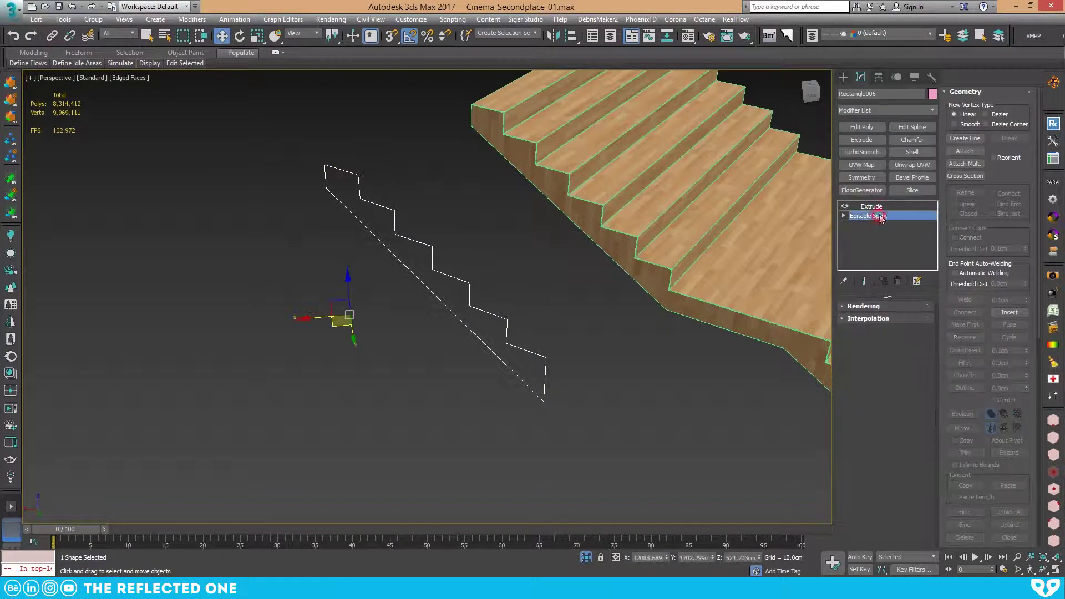
click(881, 207)
Set the staircase's extrusion amount to 200 cm
middle_drag(431, 283, 471, 281)
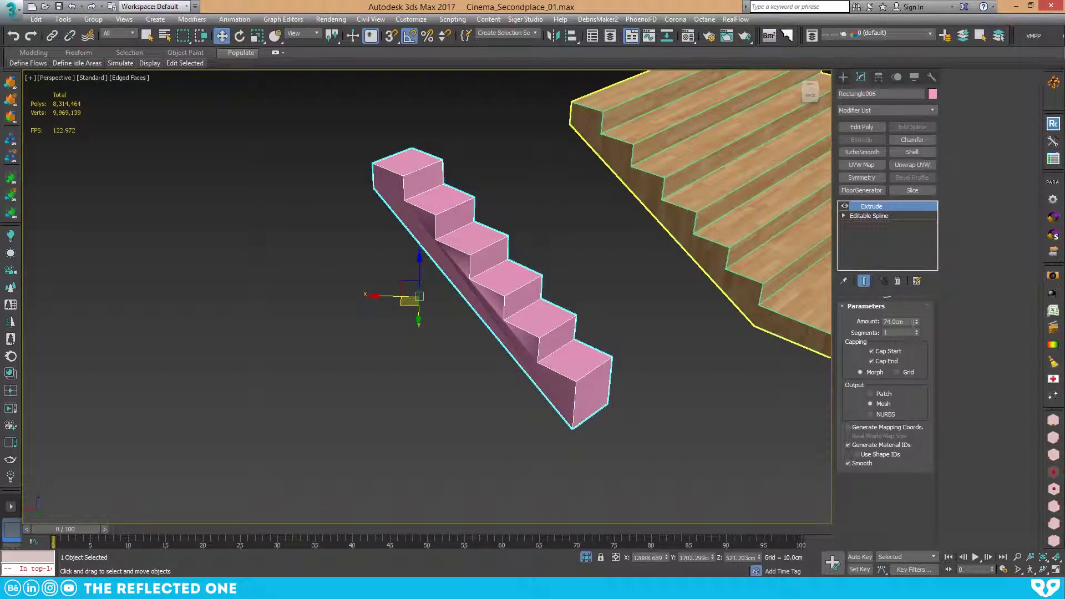
text(200)
key(Return)
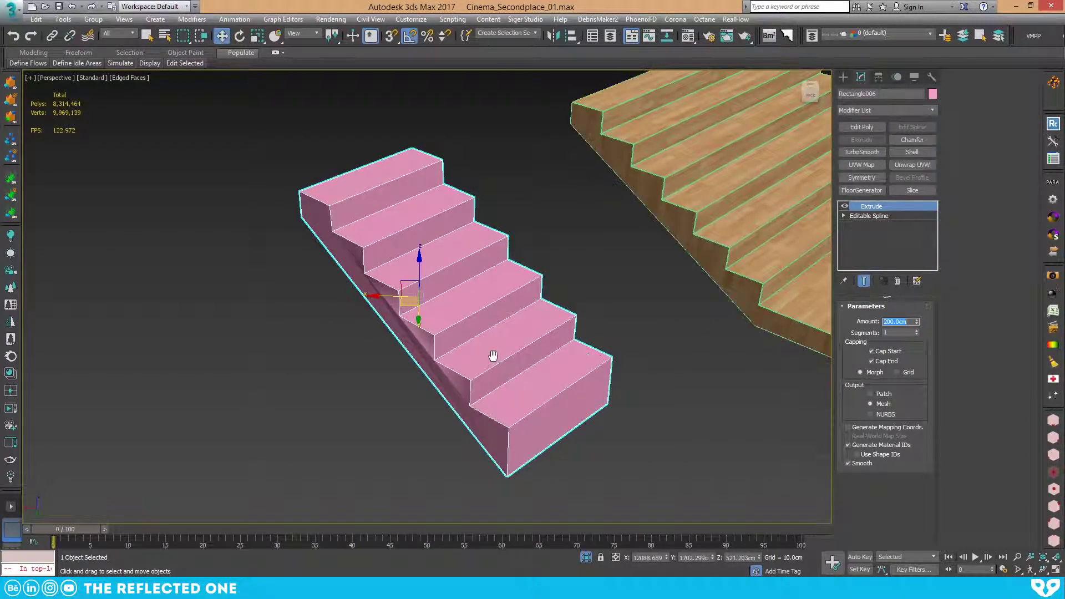
Convert the extruded staircase to an Editable Poly
alt+middle_drag(492, 357, 476, 278)
scroll(476, 275, up, 3)
scroll(359, 225, down, 3)
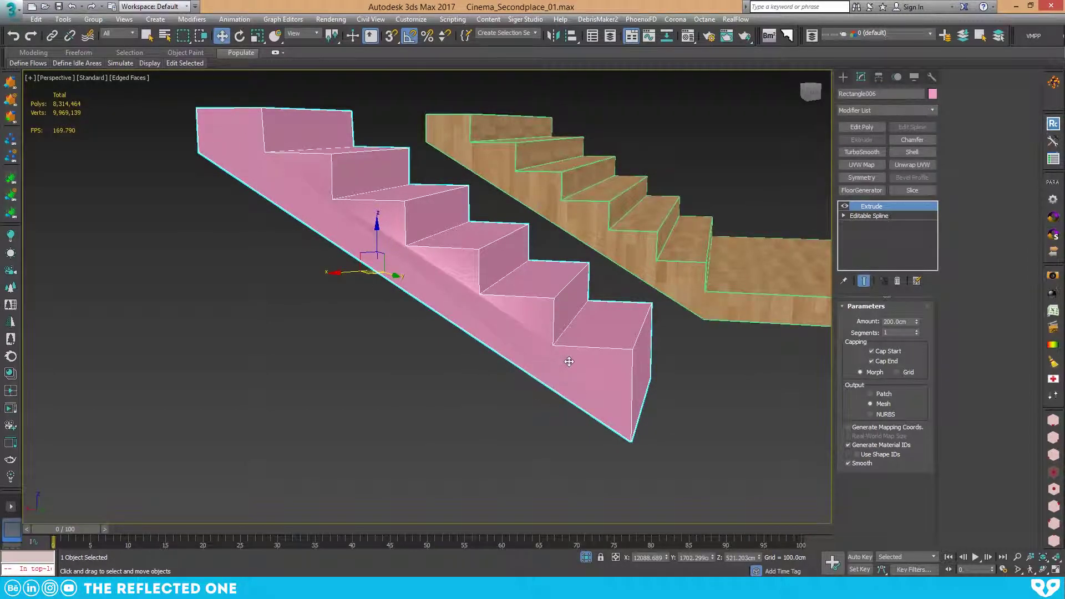
alt+middle_drag(572, 360, 440, 320)
right_click(463, 255)
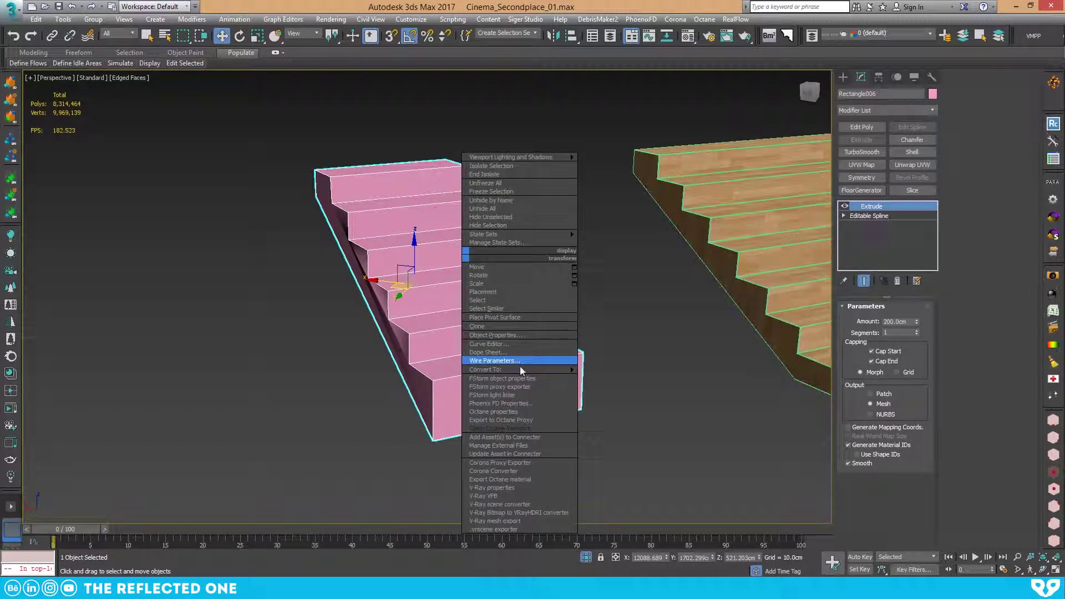
mouse_move(526, 370)
click(619, 378)
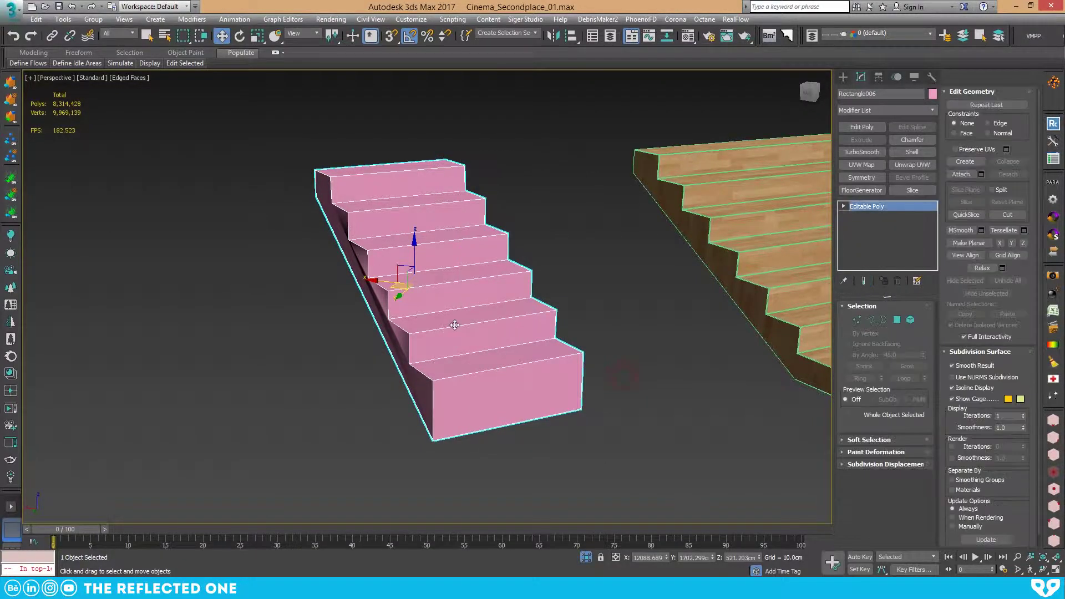
Select the staircase's widthwise edges and connect them to split every step lengthwise down the middle
alt+middle_drag(347, 137, 472, 348)
key(2)
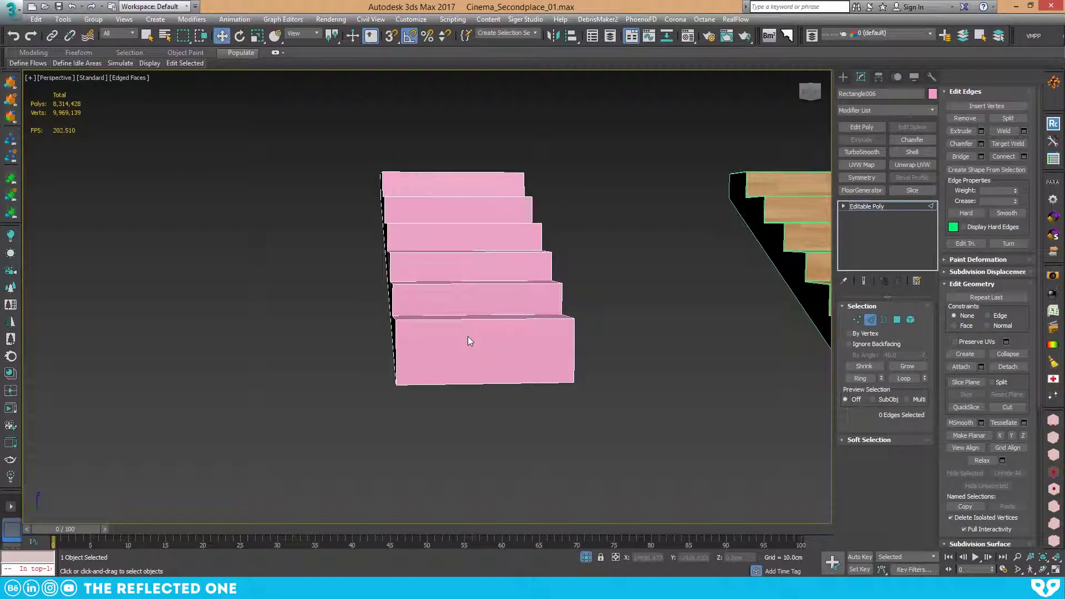
drag(464, 408, 481, 104)
alt+middle_drag(481, 105, 444, 237)
right_click(528, 114)
click(509, 177)
Select all polygons on one side of the middle edge loop and delete that half of the staircase
key(4)
drag(303, 137, 425, 456)
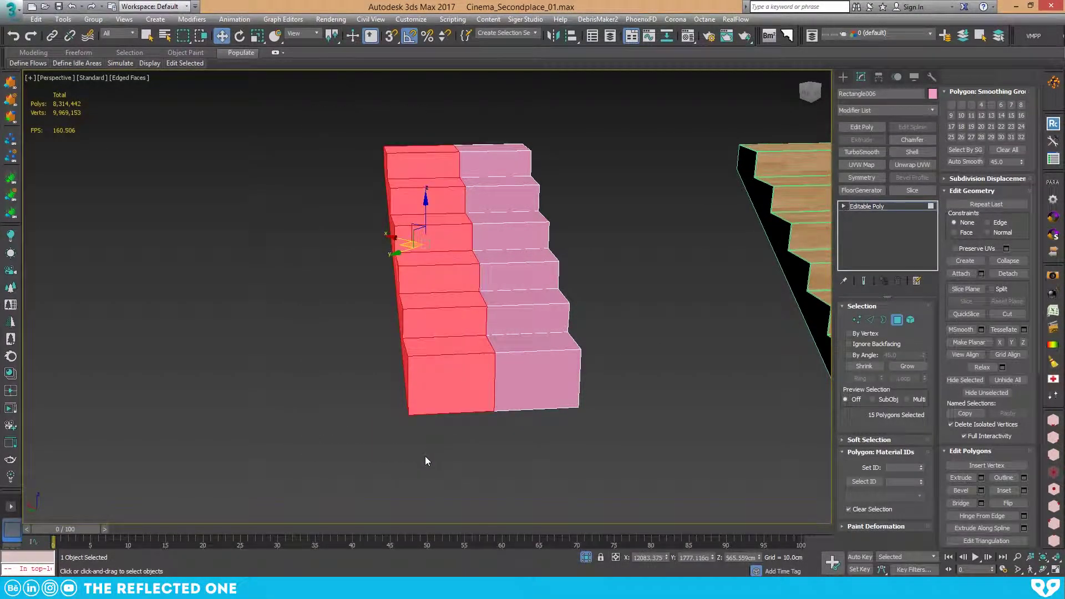
key(Delete)
Cap the open border along the cut side of the halved staircase and leave Border mode
key(3)
alt+middle_drag(428, 453, 537, 181)
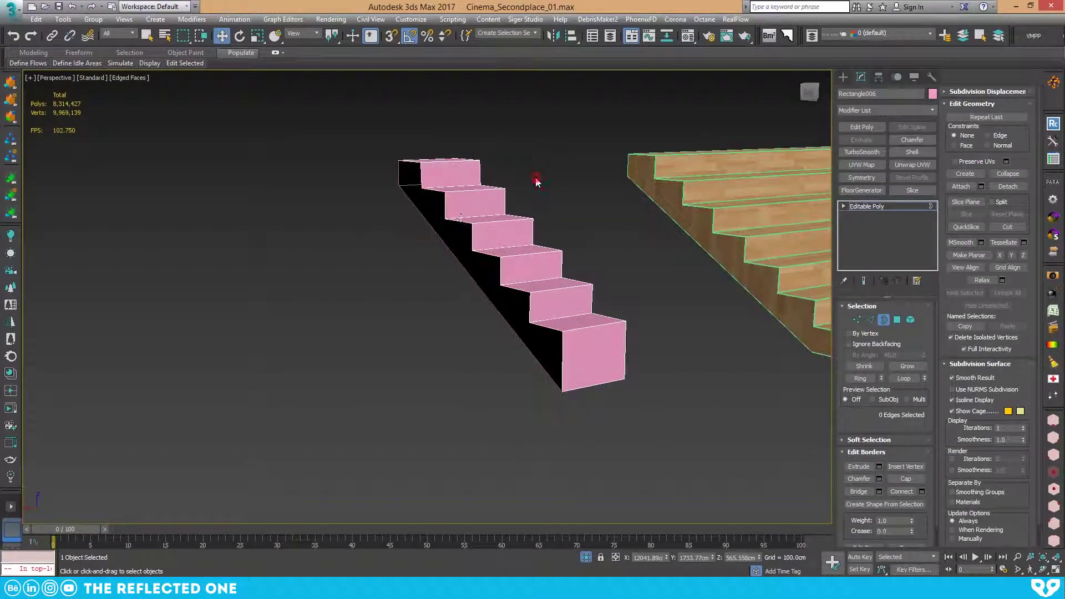
click(444, 193)
right_click(454, 180)
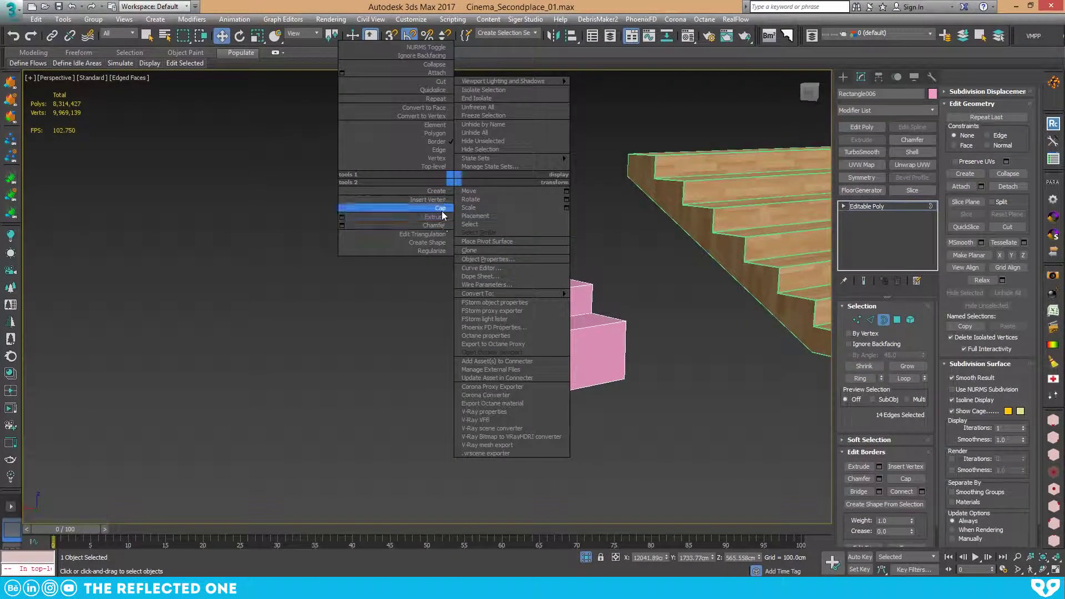
click(442, 208)
alt+middle_drag(542, 269, 444, 285)
scroll(463, 243, up, 4)
scroll(485, 272, down, 4)
scroll(443, 284, up, 3)
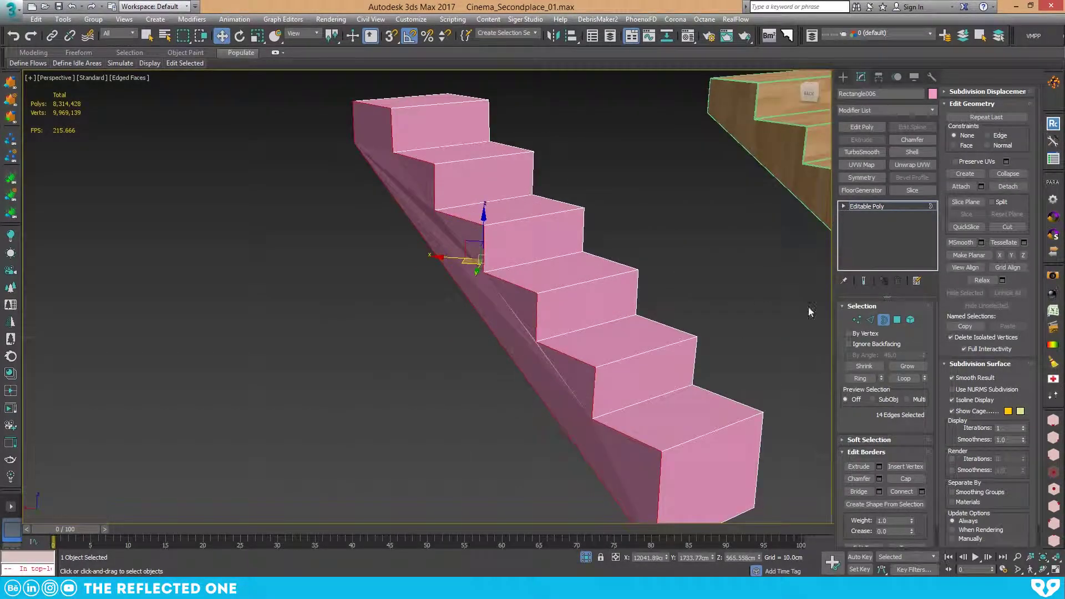
click(884, 320)
scroll(559, 263, up, 2)
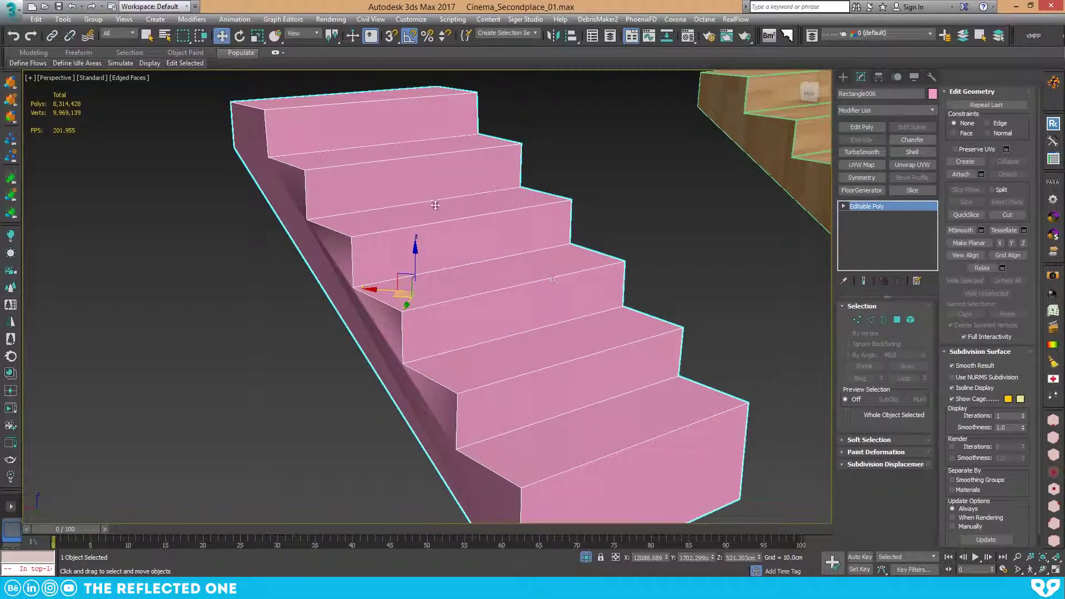
Place a Slice Plane lengthwise through all the steps, shift it from the middle toward the outer side and slice the staircase there
key(1)
alt+middle_drag(342, 240, 297, 232)
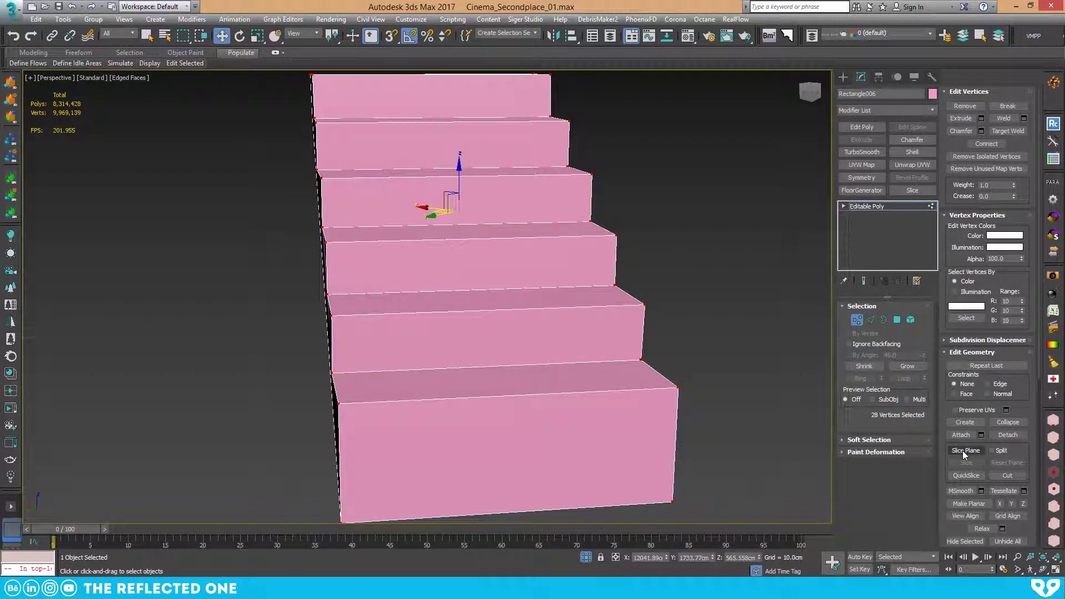
click(964, 450)
middle_drag(438, 349, 492, 337)
scroll(491, 234, down, 2)
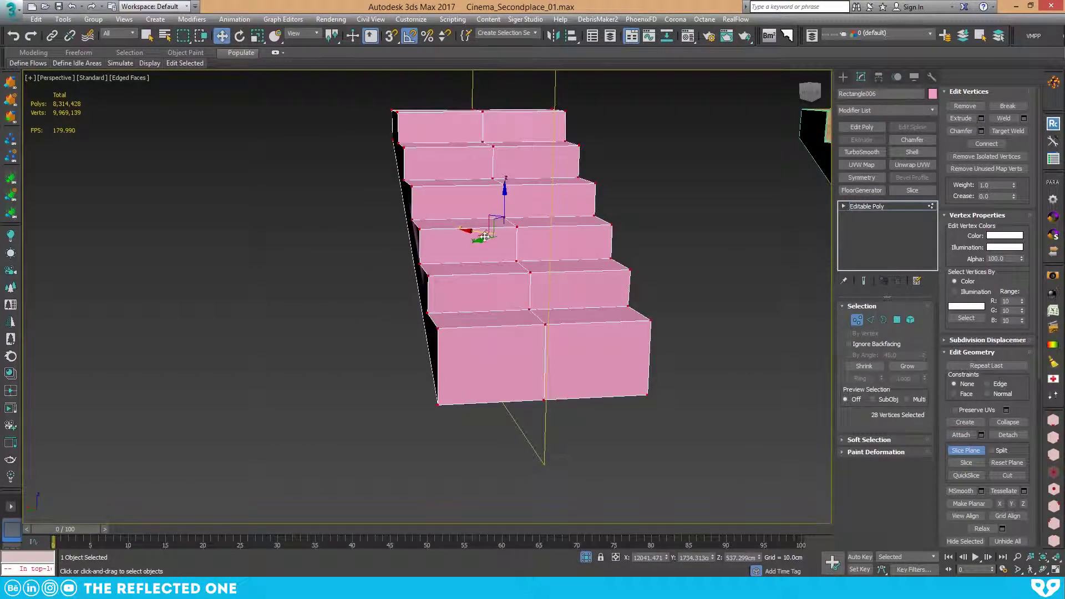
alt+middle_drag(492, 234, 488, 287)
drag(480, 239, 433, 248)
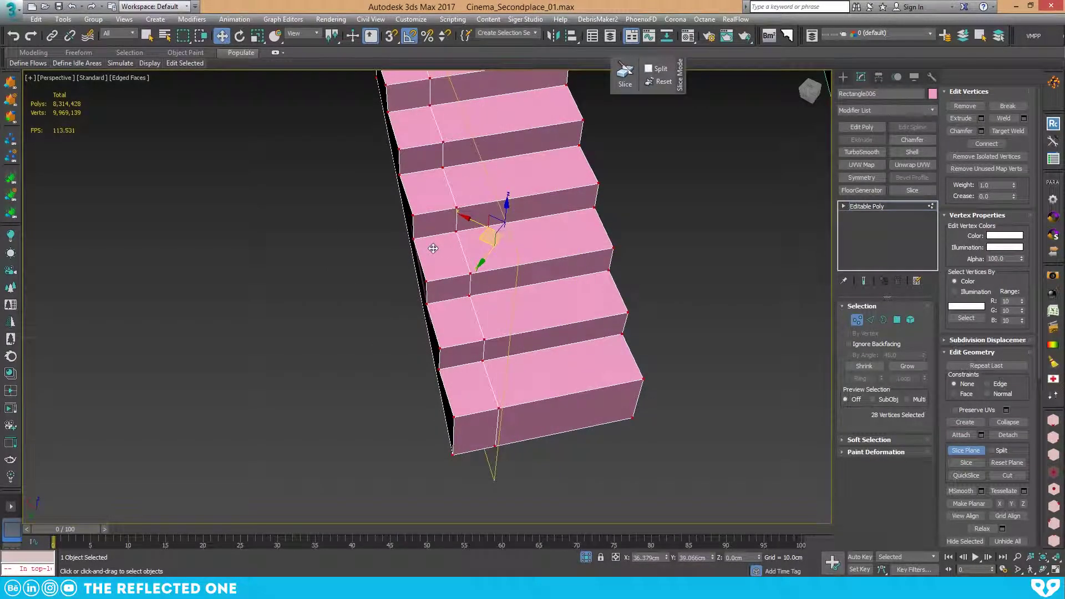
click(967, 462)
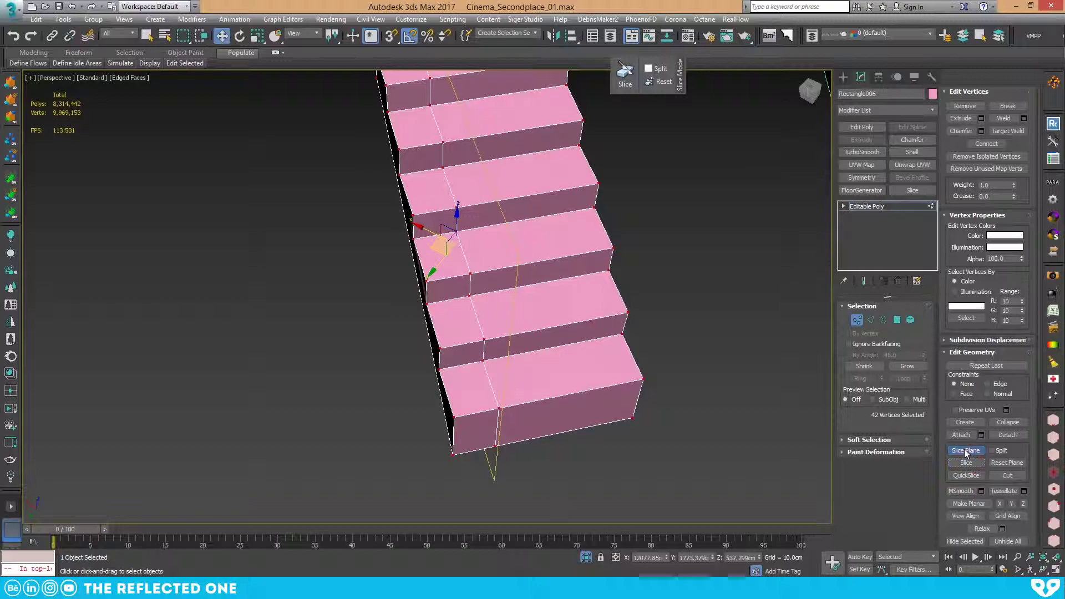
Select the polygons of the narrow strip beyond the new slice and delete them from the staircase
key(4)
alt+middle_drag(392, 269, 342, 118)
scroll(371, 208, down, 2)
drag(339, 111, 375, 221)
alt+middle_drag(375, 224, 383, 206)
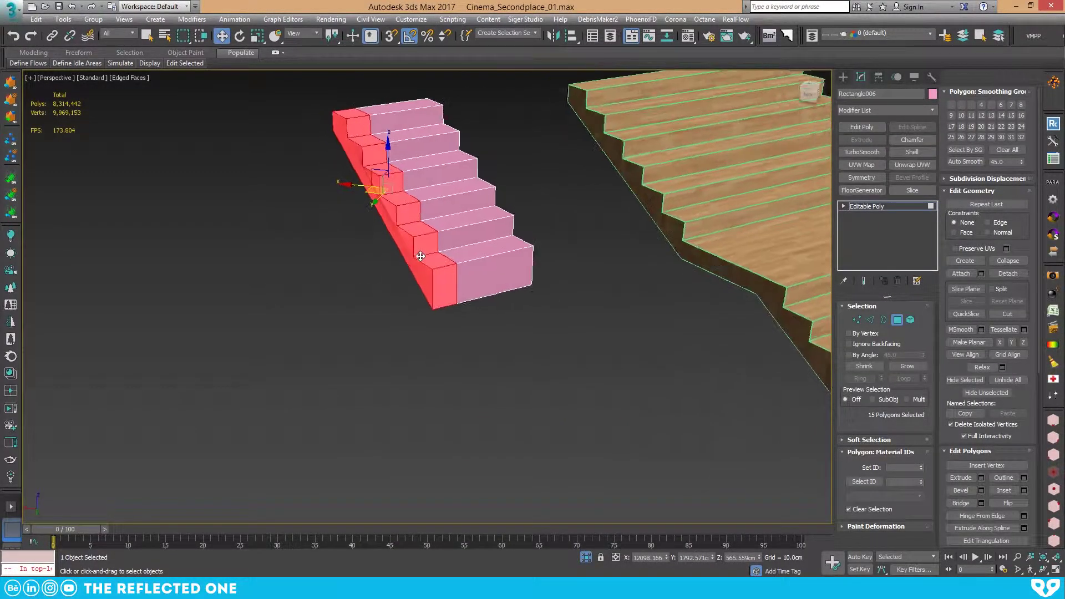
key(Delete)
Cap the open border left by the removed strip and return to the object level of the Editable Poly
key(3)
click(394, 192)
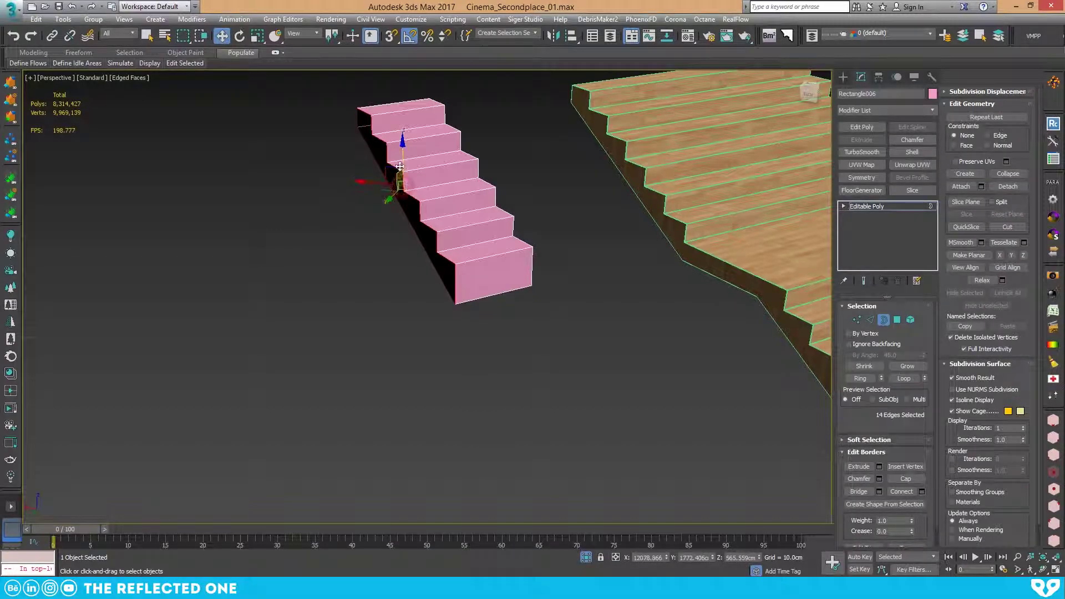
right_click(399, 160)
click(394, 195)
alt+middle_drag(411, 217, 542, 298)
click(883, 320)
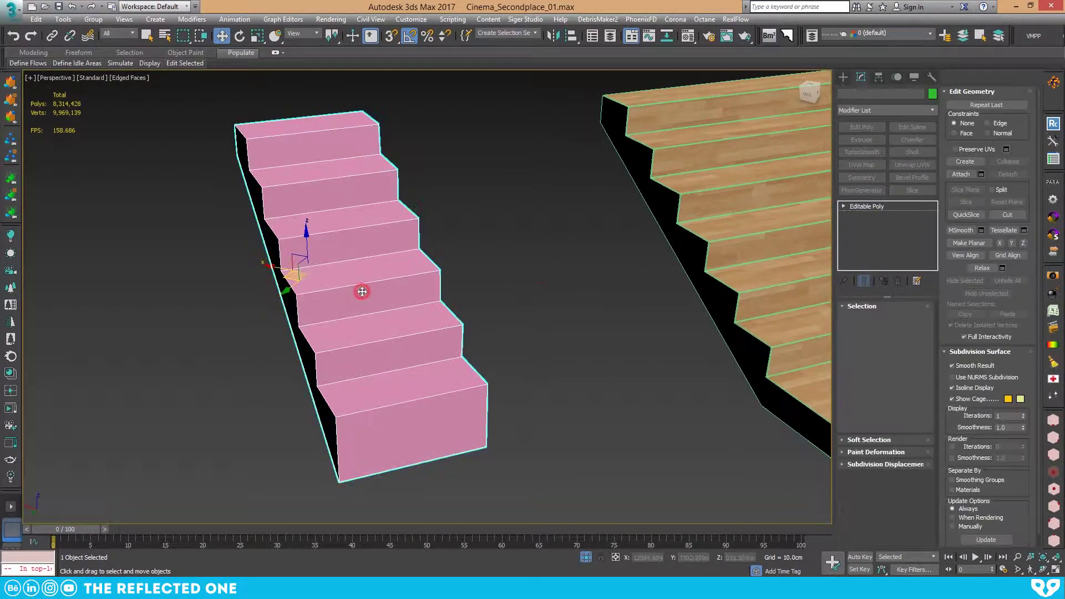
alt+middle_drag(362, 293, 526, 279)
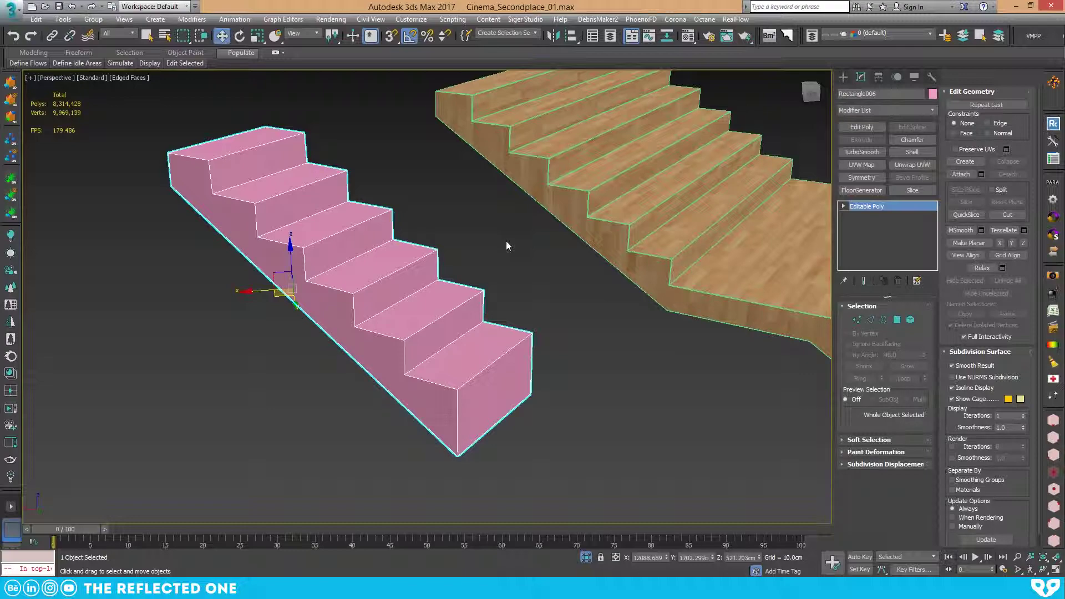